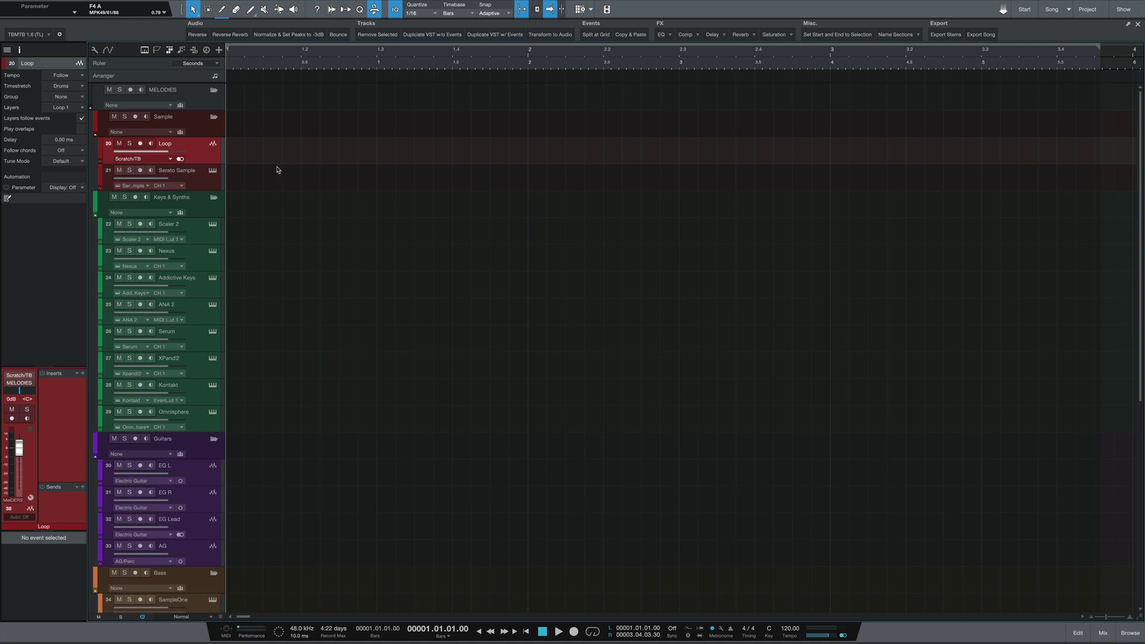
Load Drums.nki from the 40s Very Own - Drums library into the Kontakt track's instrument.
{"action": "left_click", "coordinate": [214, 387]}
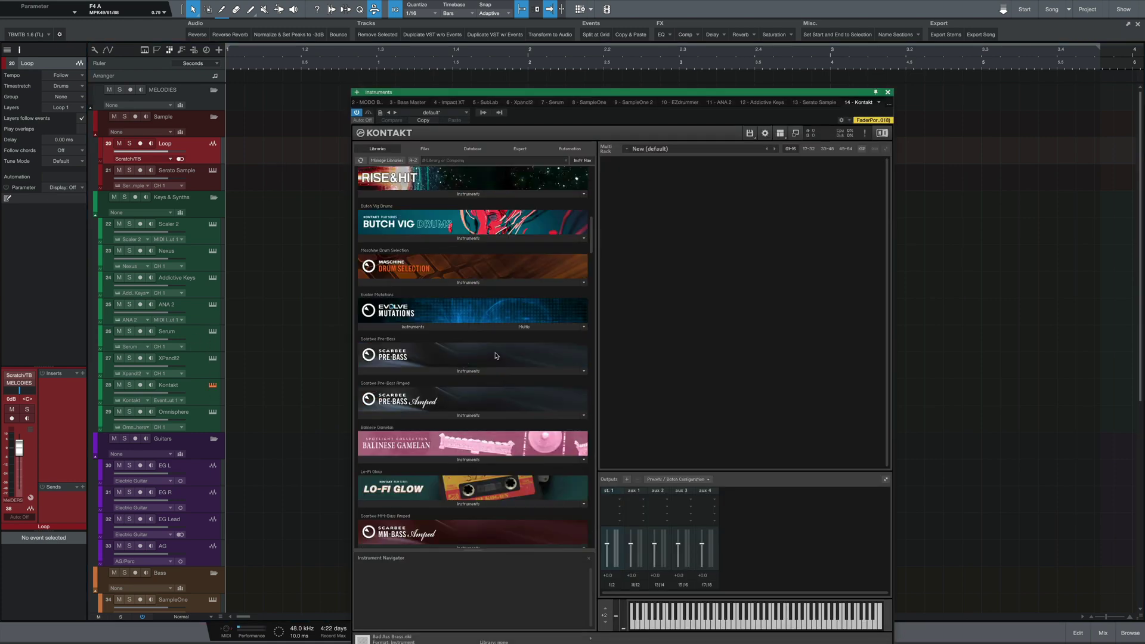
{"action": "scroll", "coordinate": [495, 356], "scroll_direction": "up", "scroll_amount": 5}
{"action": "left_click", "coordinate": [425, 287]}
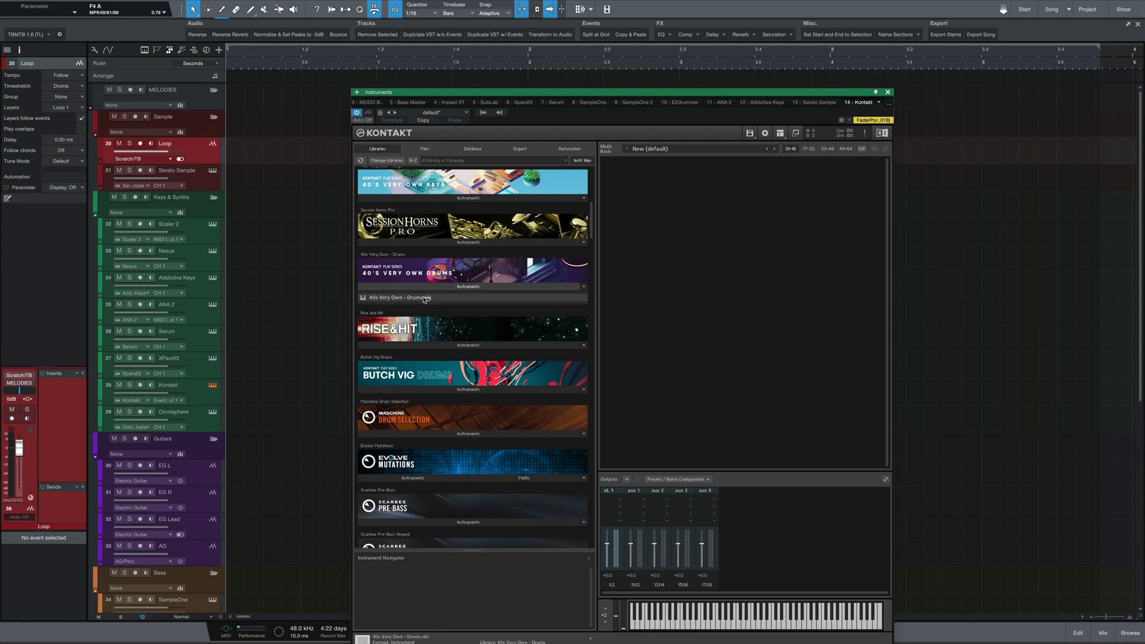
{"action": "double_click", "coordinate": [425, 299]}
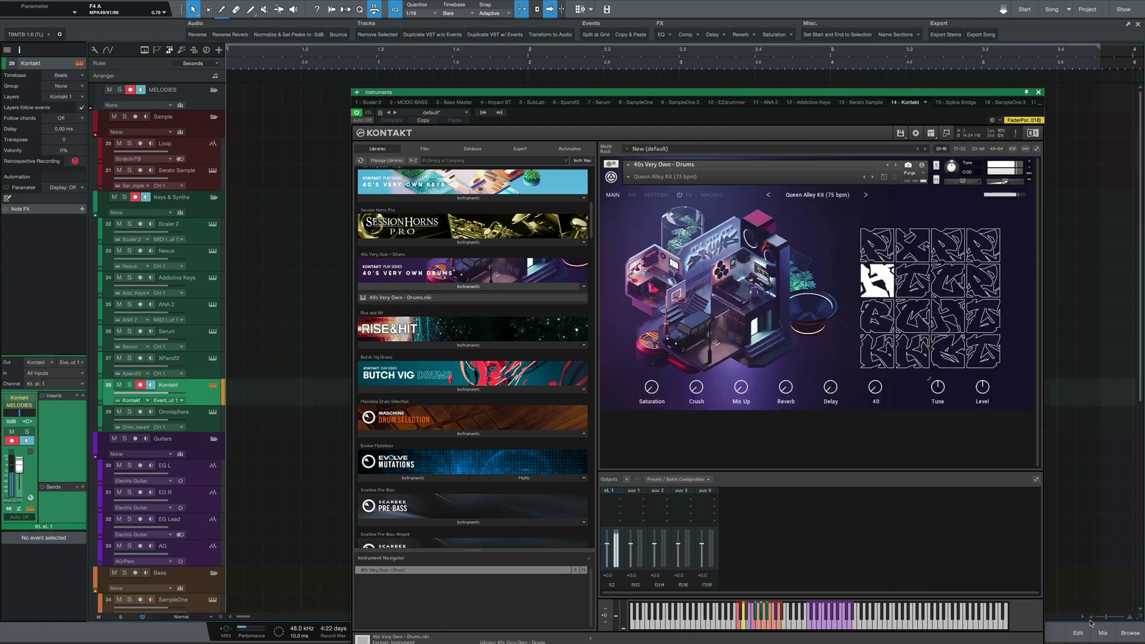
{"action": "left_click_drag", "start_coordinate": [596, 92], "coordinate": [606, 3]}
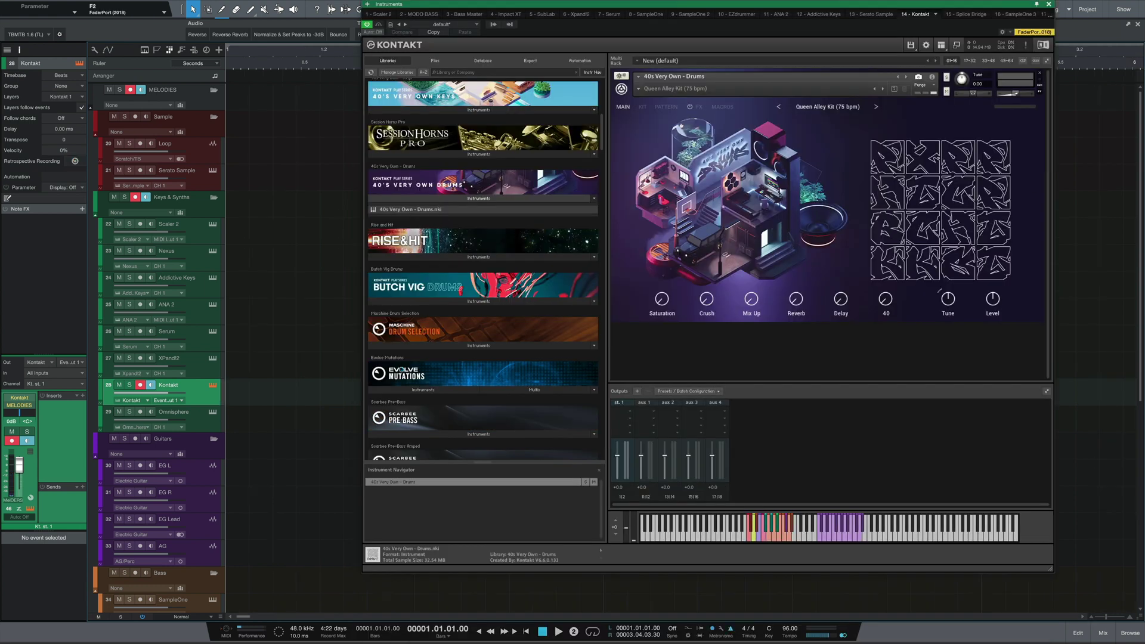
Record two drum takes on the Kontakt track, then start a third take.
{"action": "key", "text": "KP_Multiply"}
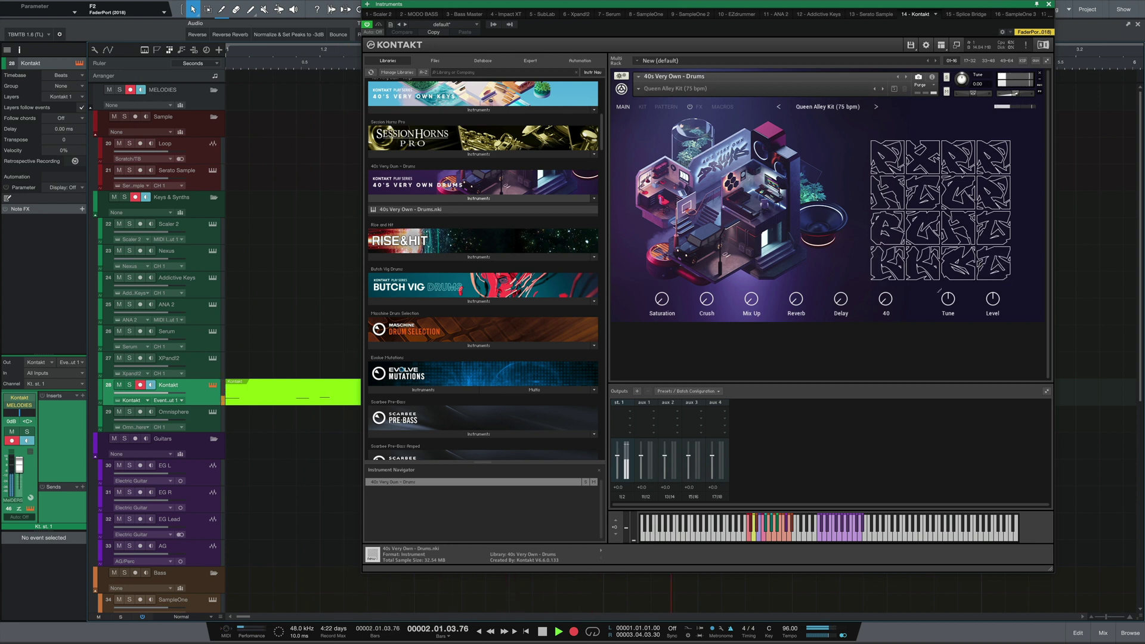
{"action": "key", "text": "space"}
{"action": "left_click_drag", "start_coordinate": [512, 14], "coordinate": [605, 56]}
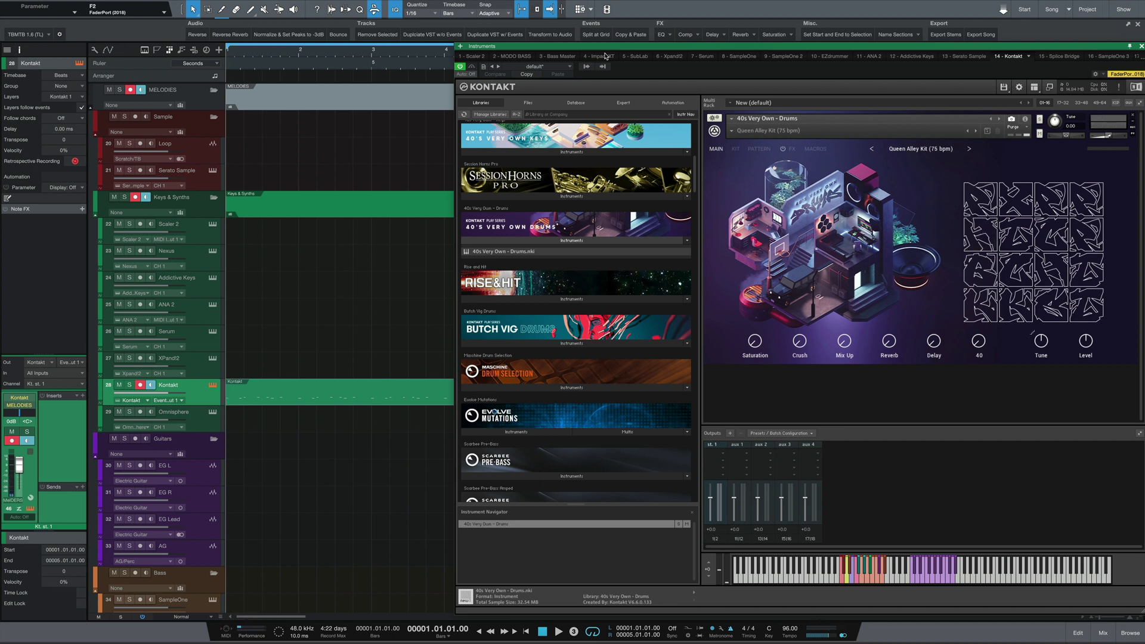
{"action": "key", "text": "KP_Multiply"}
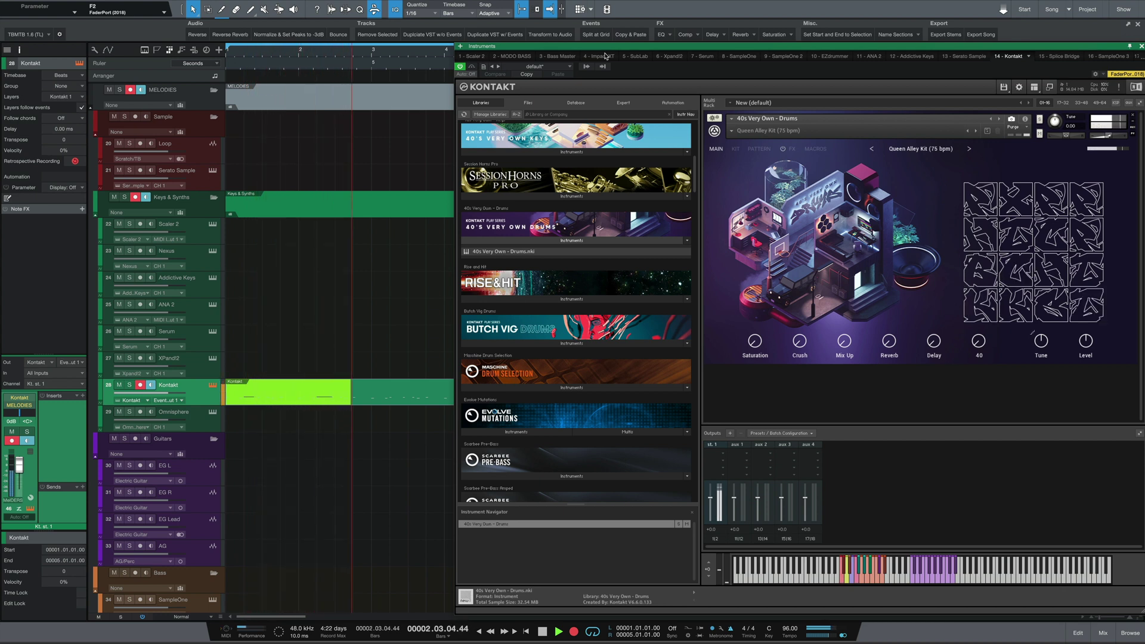
{"action": "key", "text": "space"}
{"action": "key", "text": "KP_Multiply"}
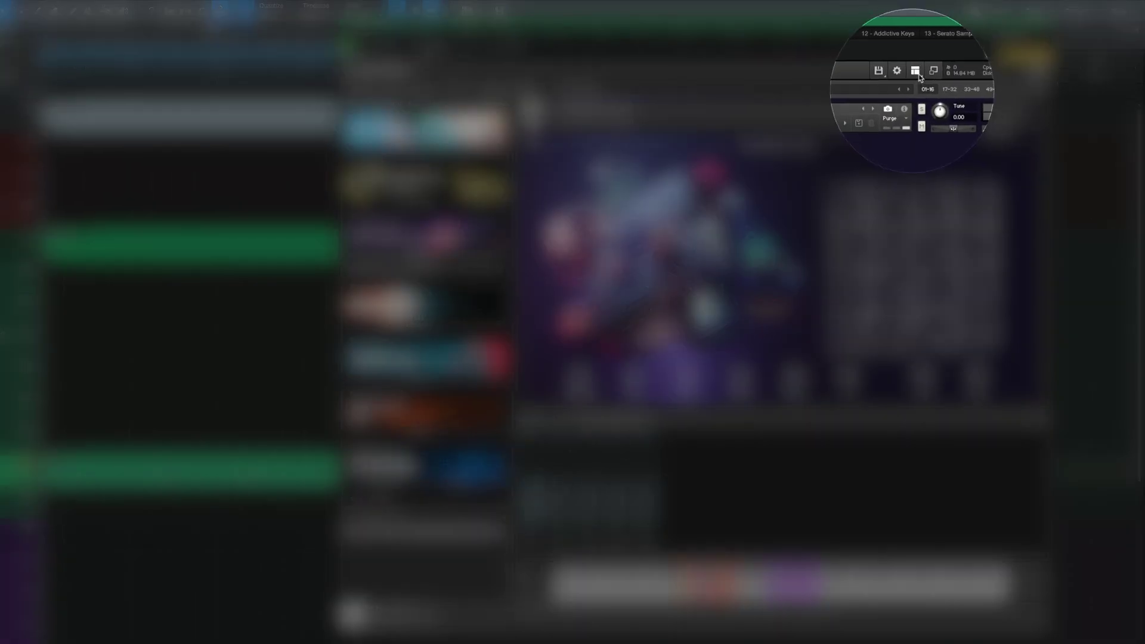
{"action": "left_click", "coordinate": [916, 71]}
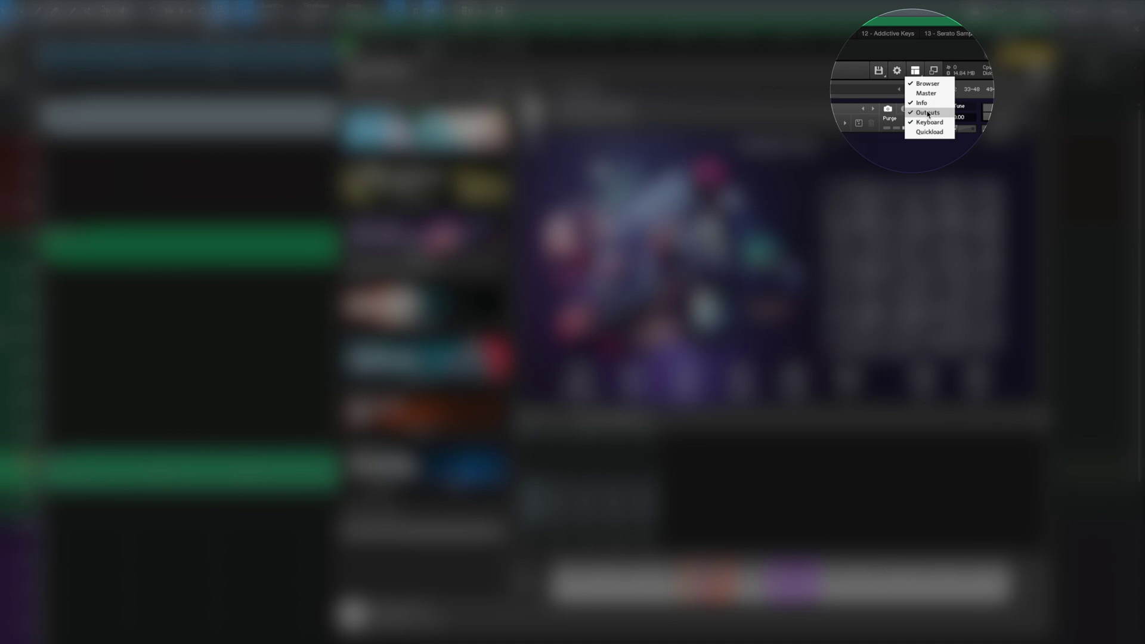
{"action": "left_click", "coordinate": [965, 152]}
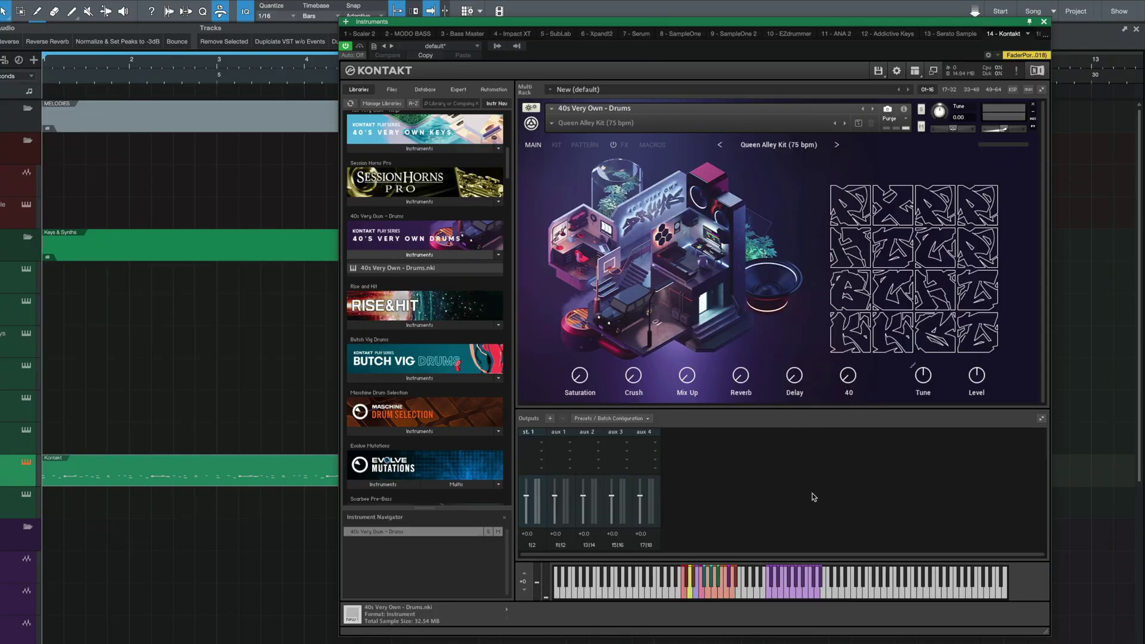
Add sixteen stereo outputs, st.1 through st.16, to Kontakt's Outputs section.
{"action": "left_click", "coordinate": [550, 420]}
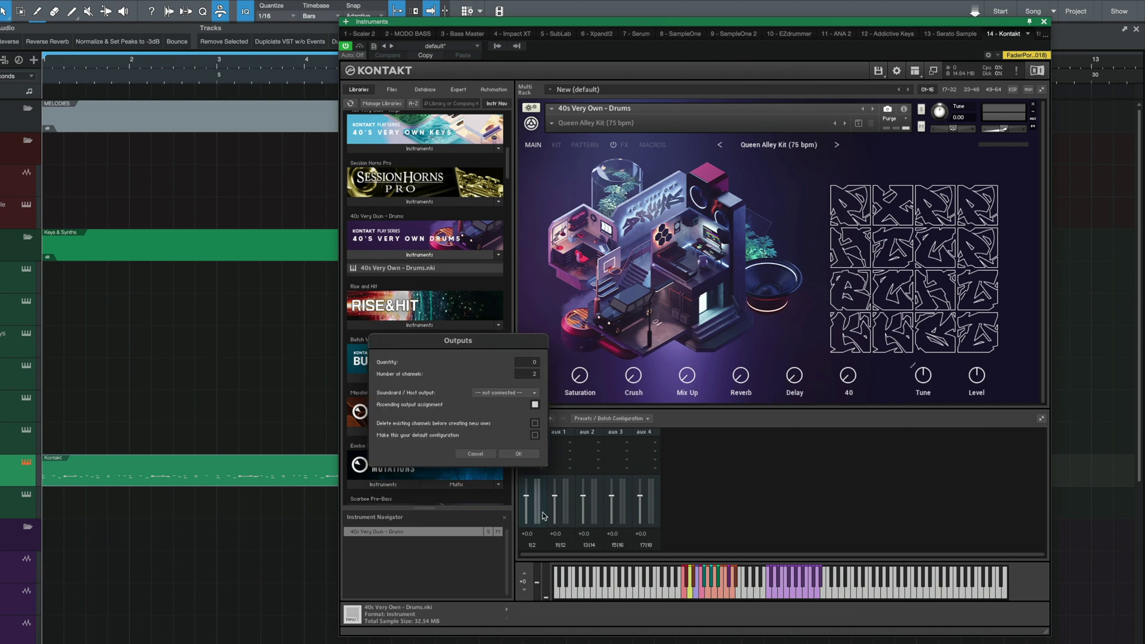
{"action": "left_click_drag", "start_coordinate": [524, 364], "coordinate": [530, 356]}
{"action": "left_click", "coordinate": [526, 452]}
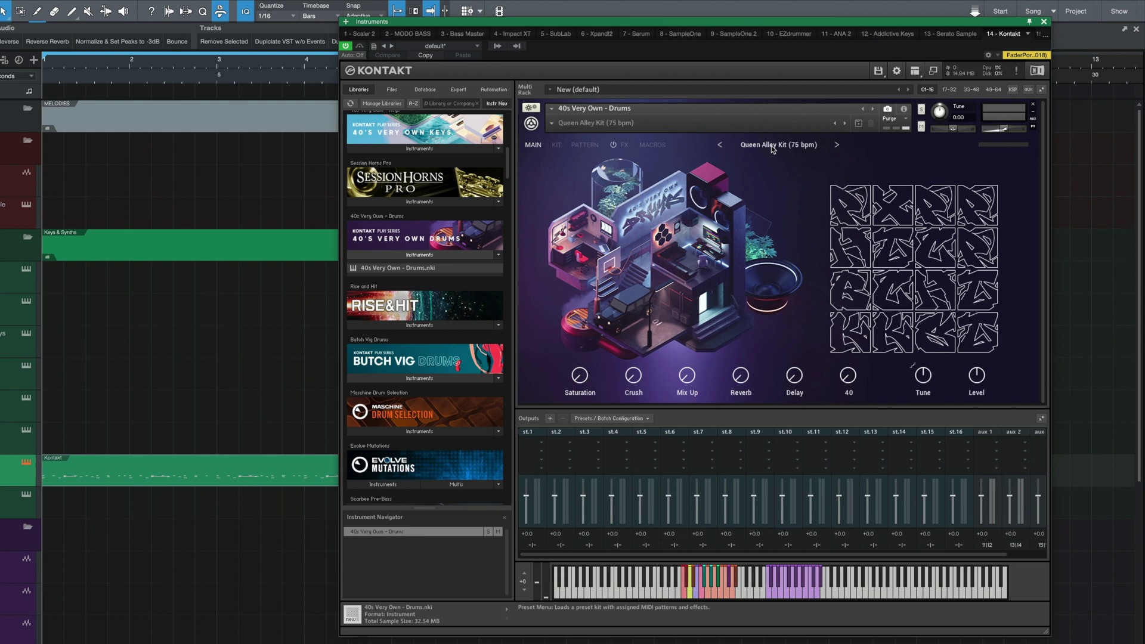
Step forward two kit presets to the Sterling Rd Kit and show its drum pads.
{"action": "left_click", "coordinate": [837, 145]}
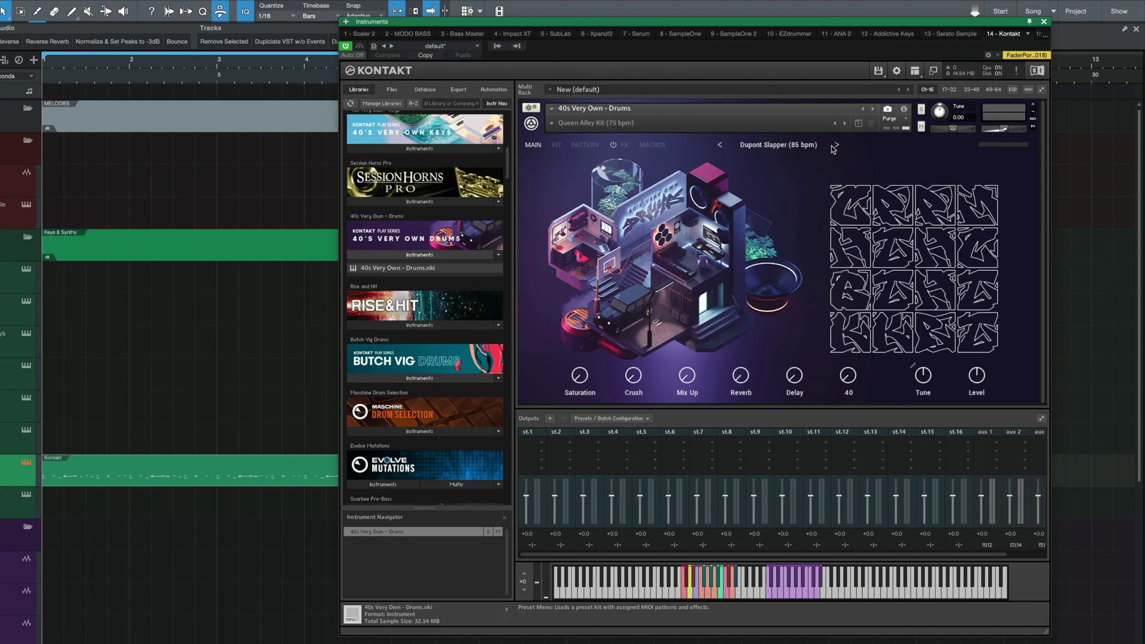
{"action": "left_click", "coordinate": [556, 146]}
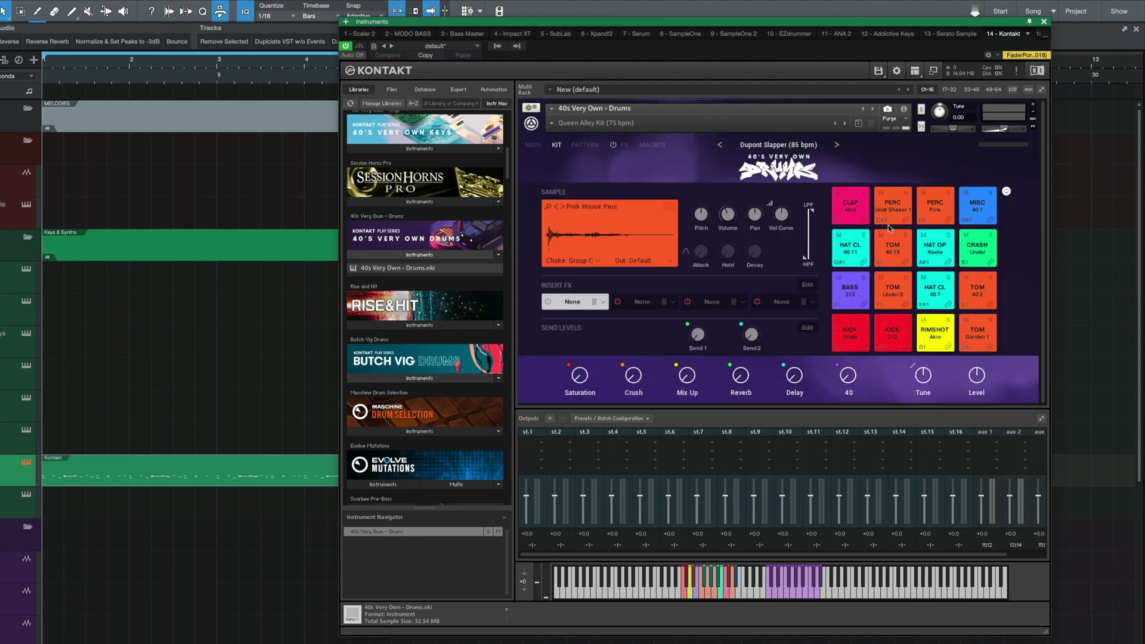
{"action": "left_click", "coordinate": [837, 145]}
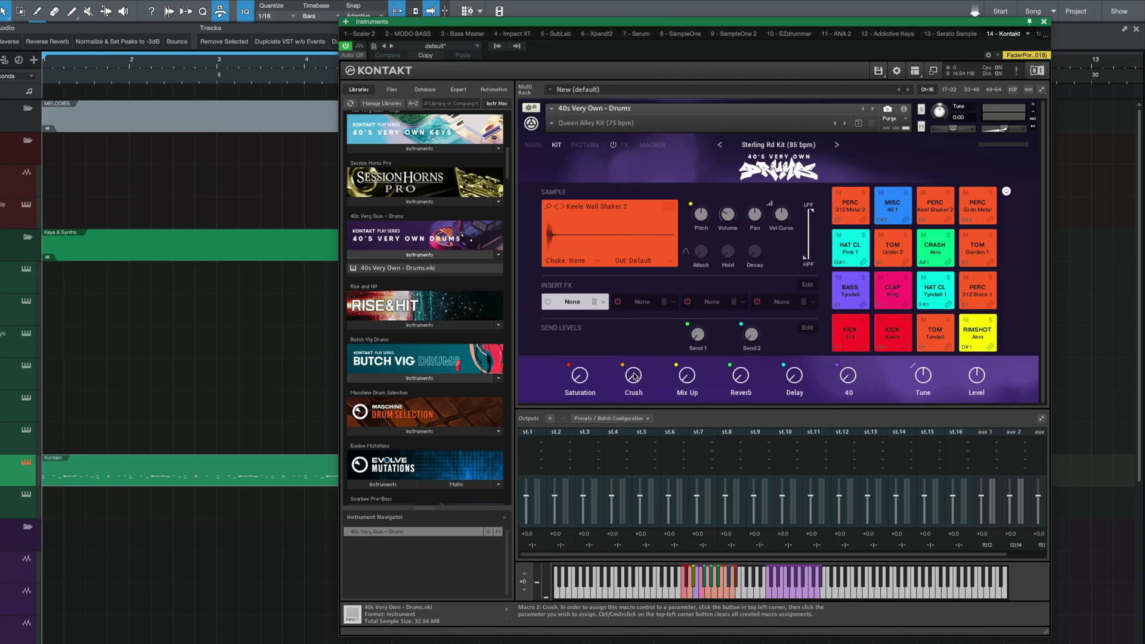
Apply the Multi-Out (Stereo) layout so the outputs become Out 1–Out 16.
{"action": "left_click", "coordinate": [610, 418]}
{"action": "left_click", "coordinate": [615, 483]}
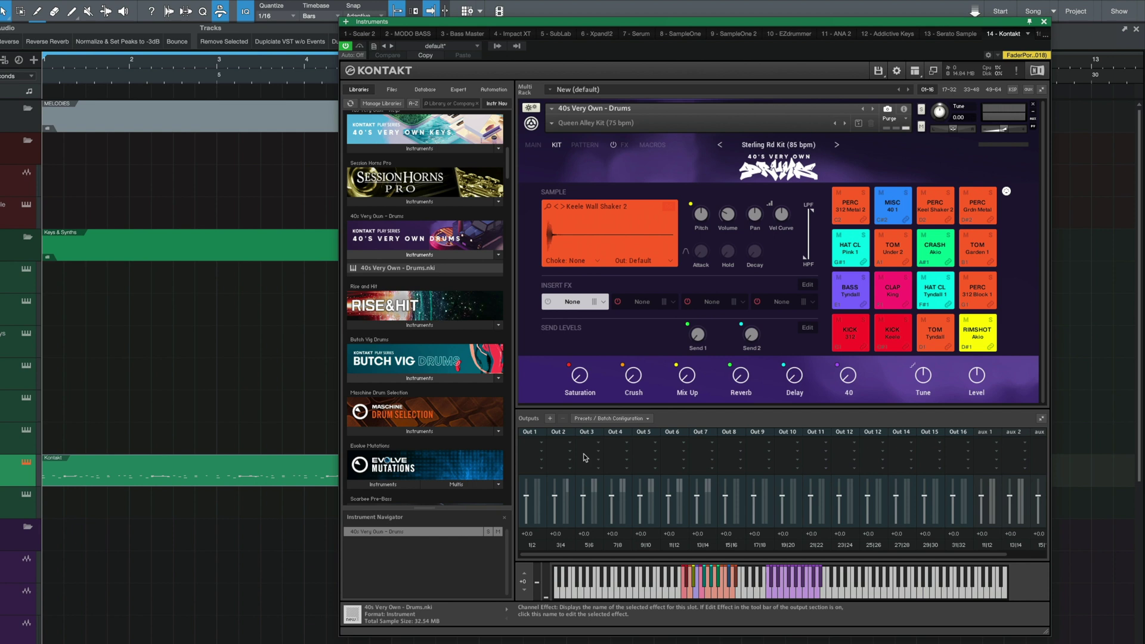
{"action": "scroll", "coordinate": [949, 463], "scroll_direction": "right", "scroll_amount": 2}
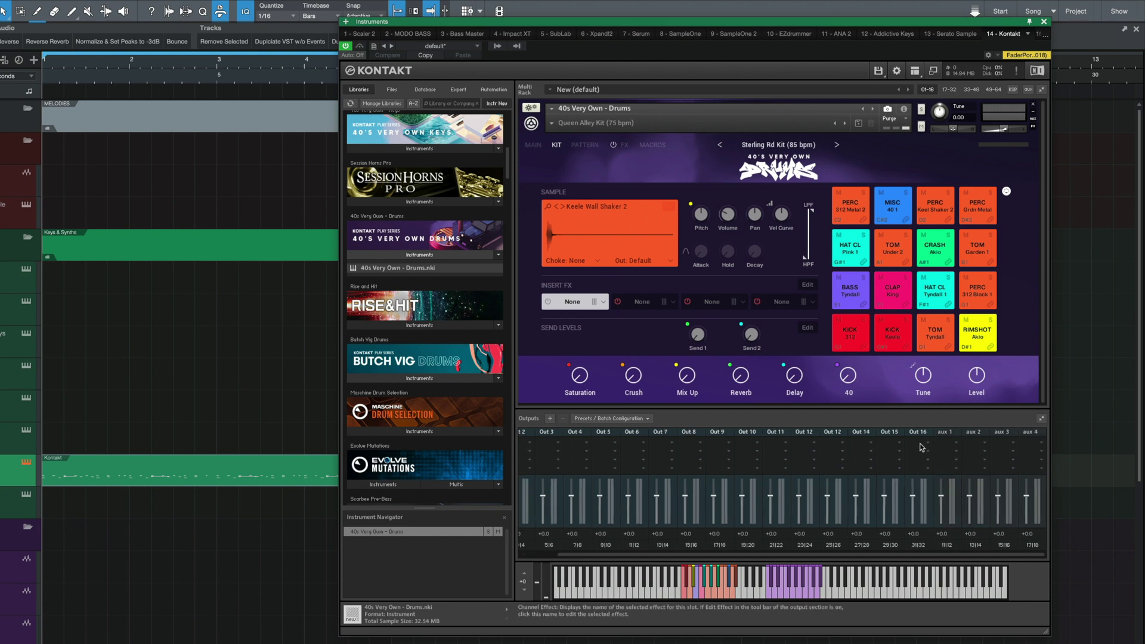
{"action": "scroll", "coordinate": [740, 468], "scroll_direction": "left", "scroll_amount": 2}
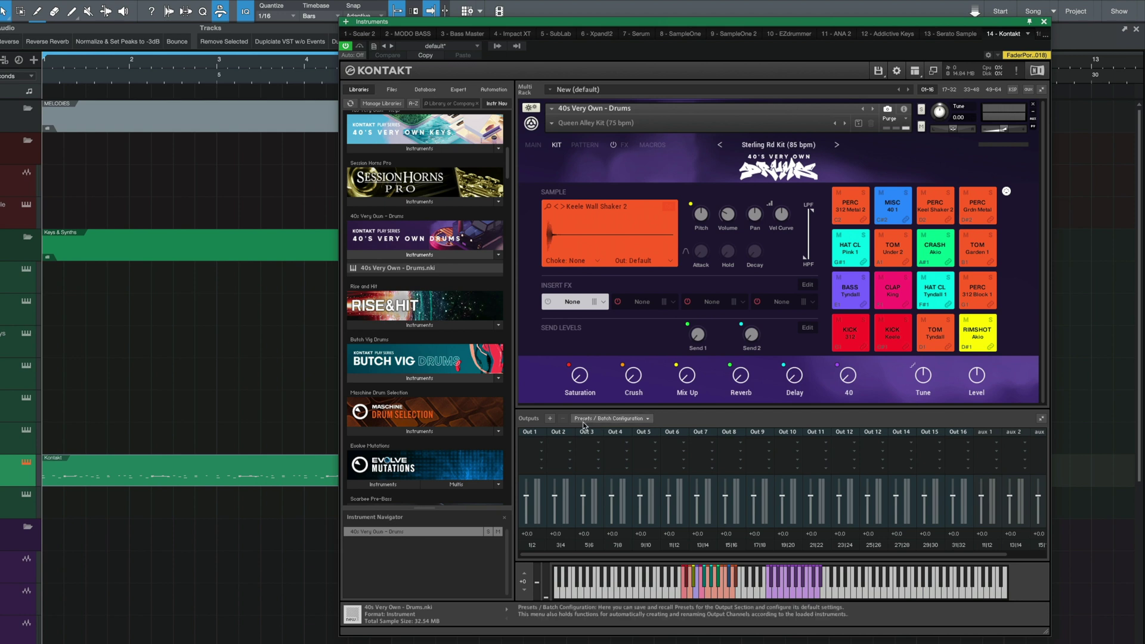
Try saving the output section as a preset, cancel, then check the save-as-default option.
{"action": "left_click", "coordinate": [624, 420]}
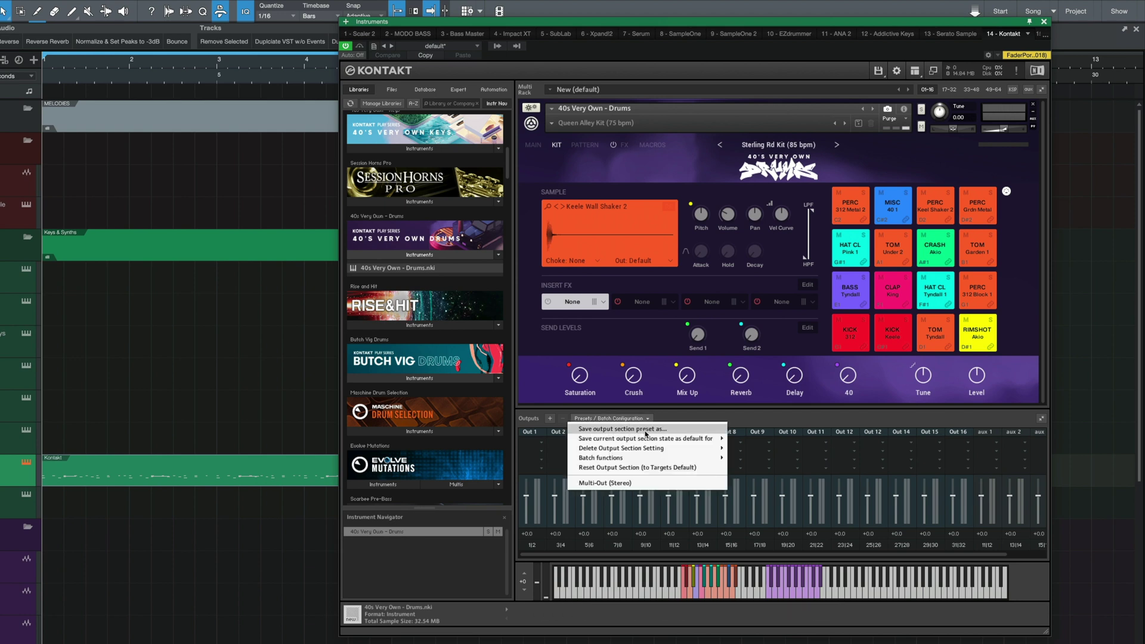
{"action": "left_click", "coordinate": [649, 430]}
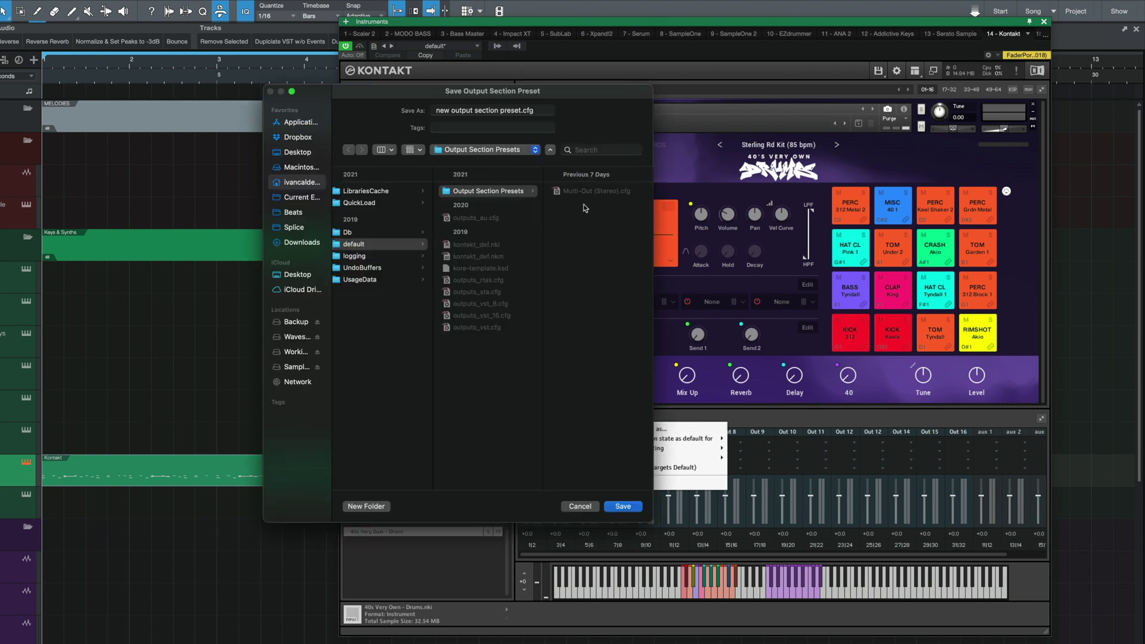
{"action": "left_click", "coordinate": [572, 507]}
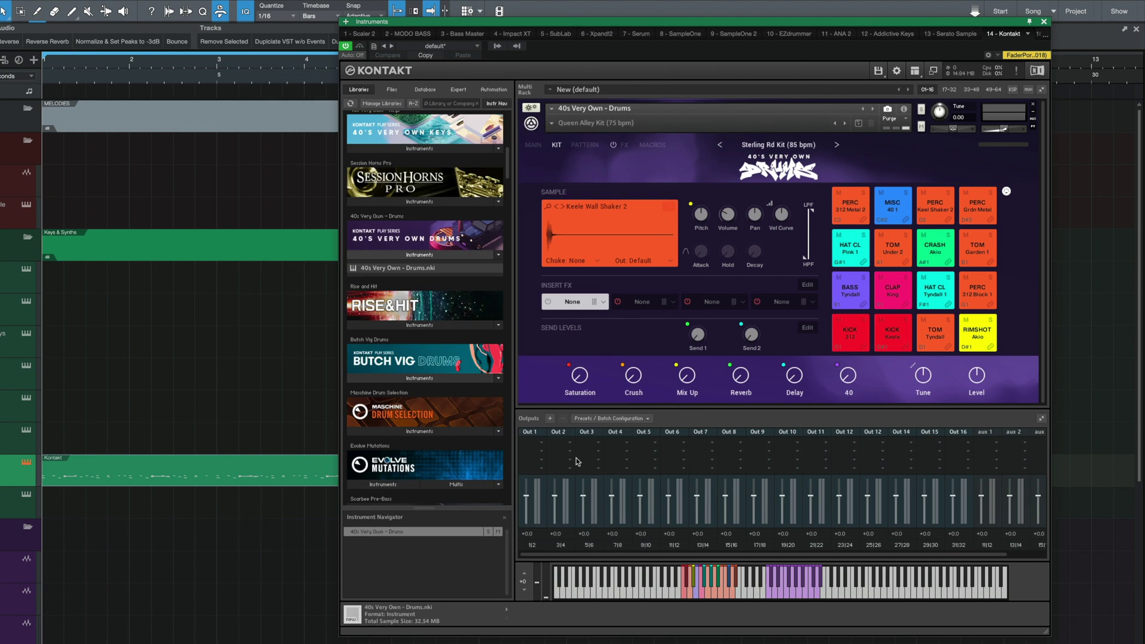
{"action": "left_click", "coordinate": [618, 419]}
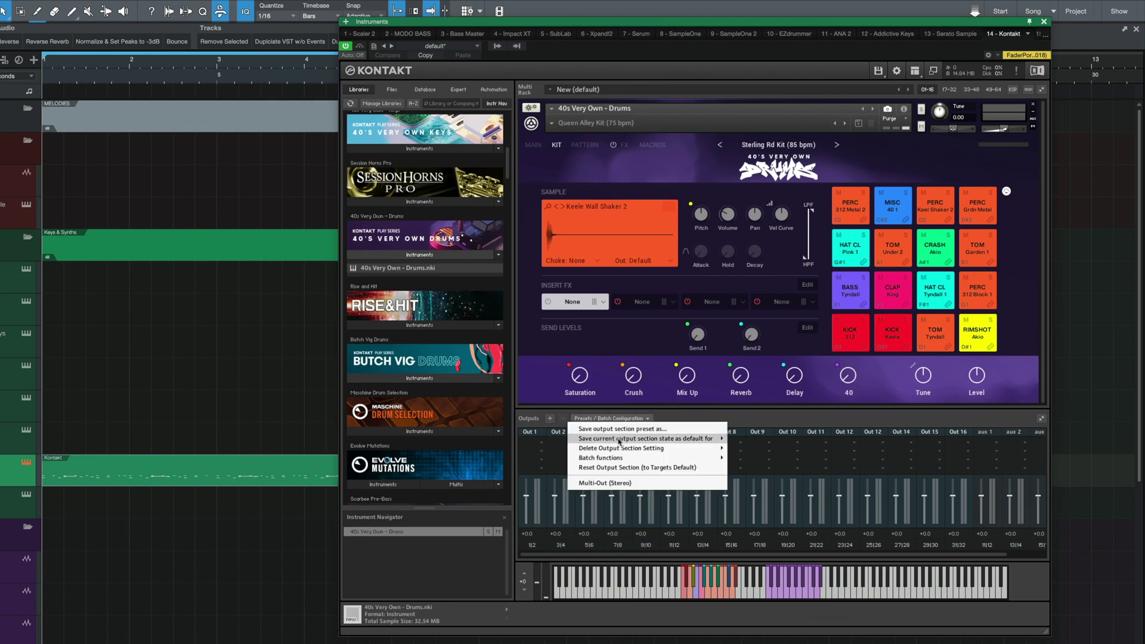
{"action": "mouse_move", "coordinate": [621, 442]}
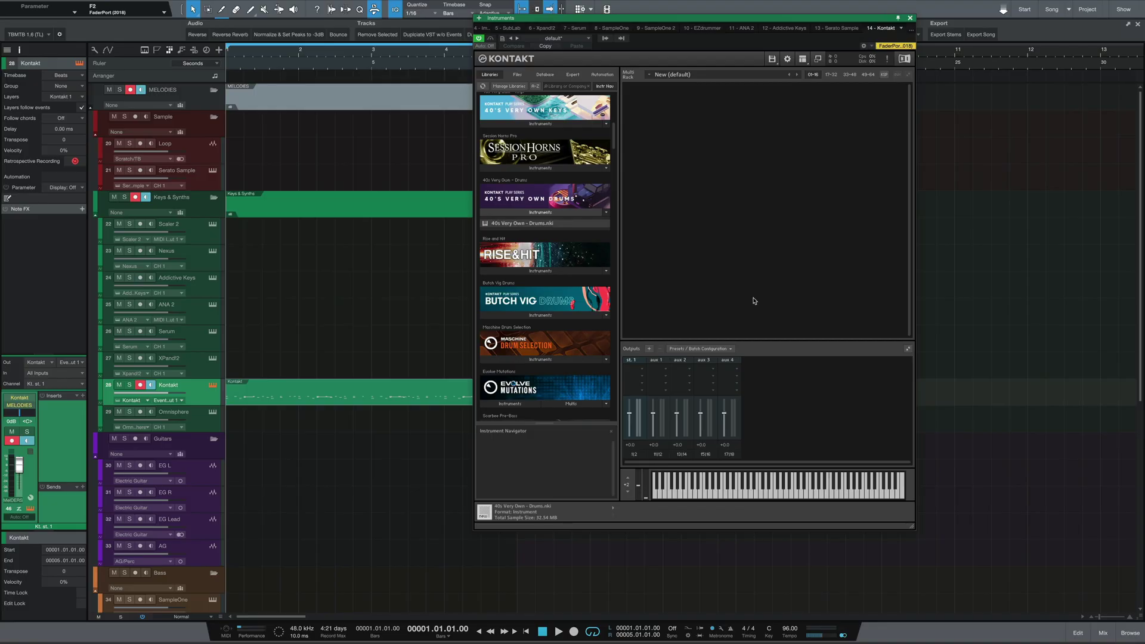
Apply Multi-Out (Stereo) outputs and reload Drums.nki with the KIT pads showing.
{"action": "left_click", "coordinate": [715, 350]}
{"action": "left_click", "coordinate": [704, 403]}
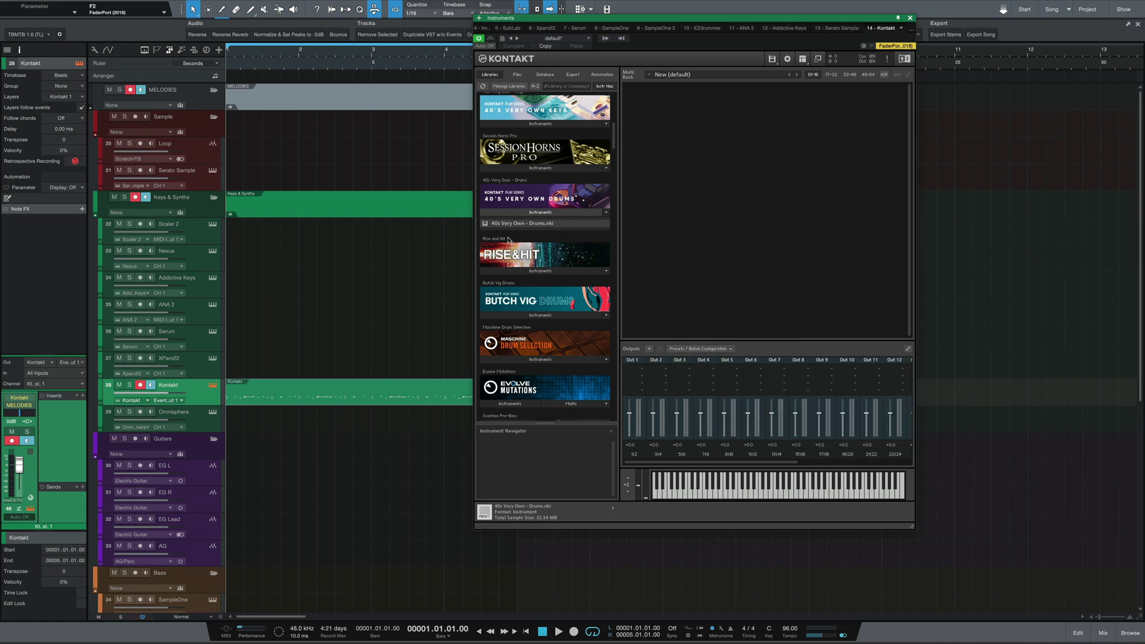
{"action": "double_click", "coordinate": [544, 223]}
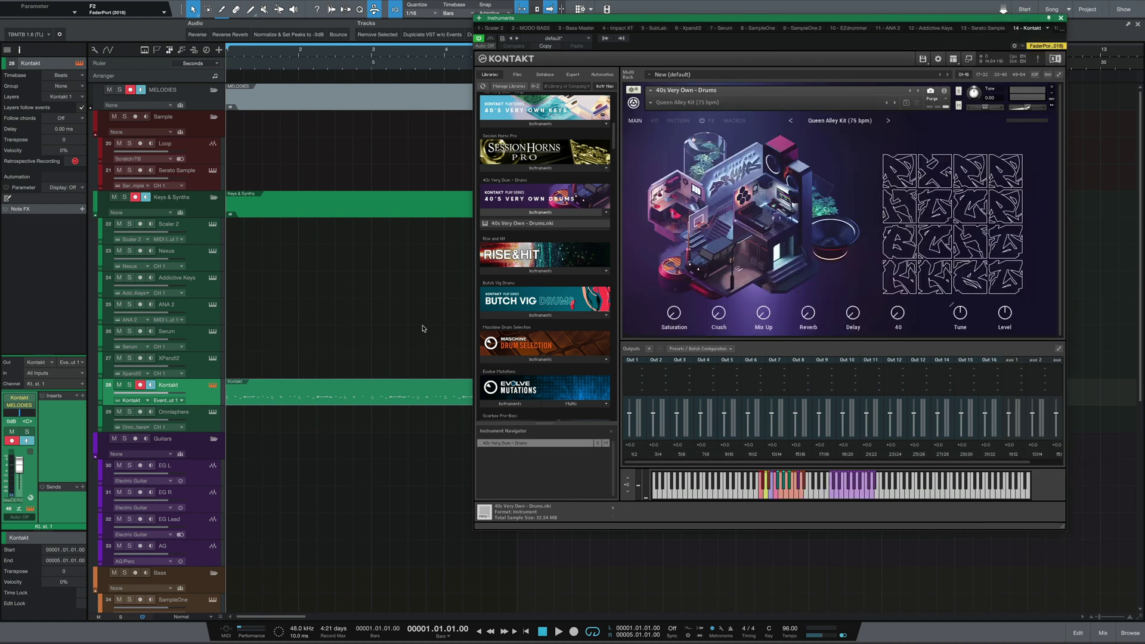
{"action": "left_click", "coordinate": [652, 121]}
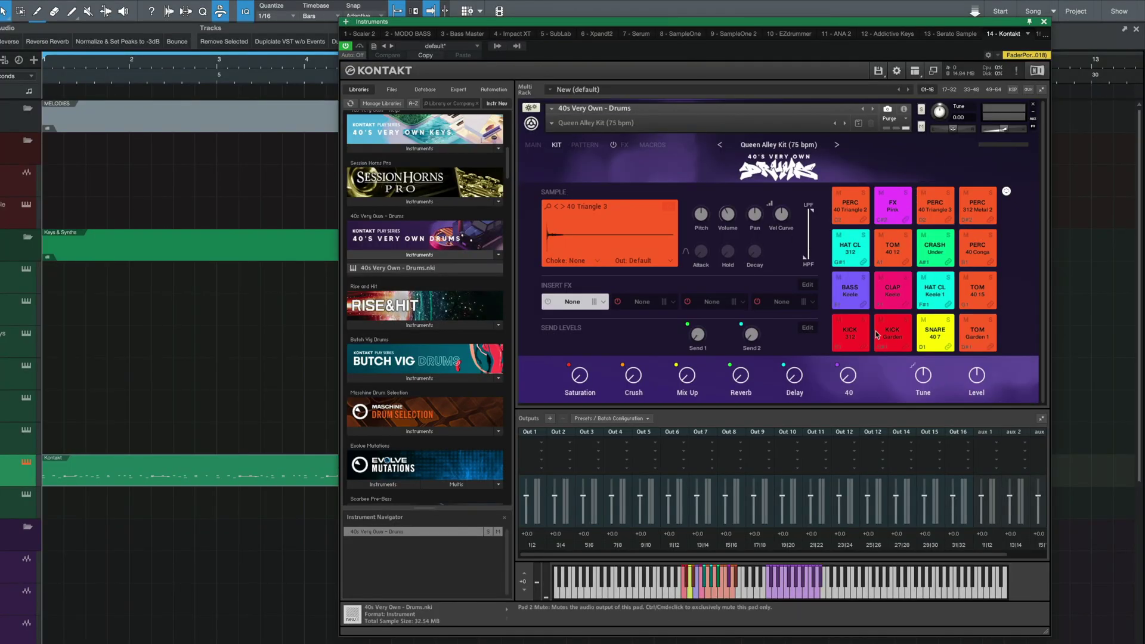
Play the drum part, then route the Kick pad to Out 1 and the Tom pad to Out 2.
{"action": "key", "text": "space"}
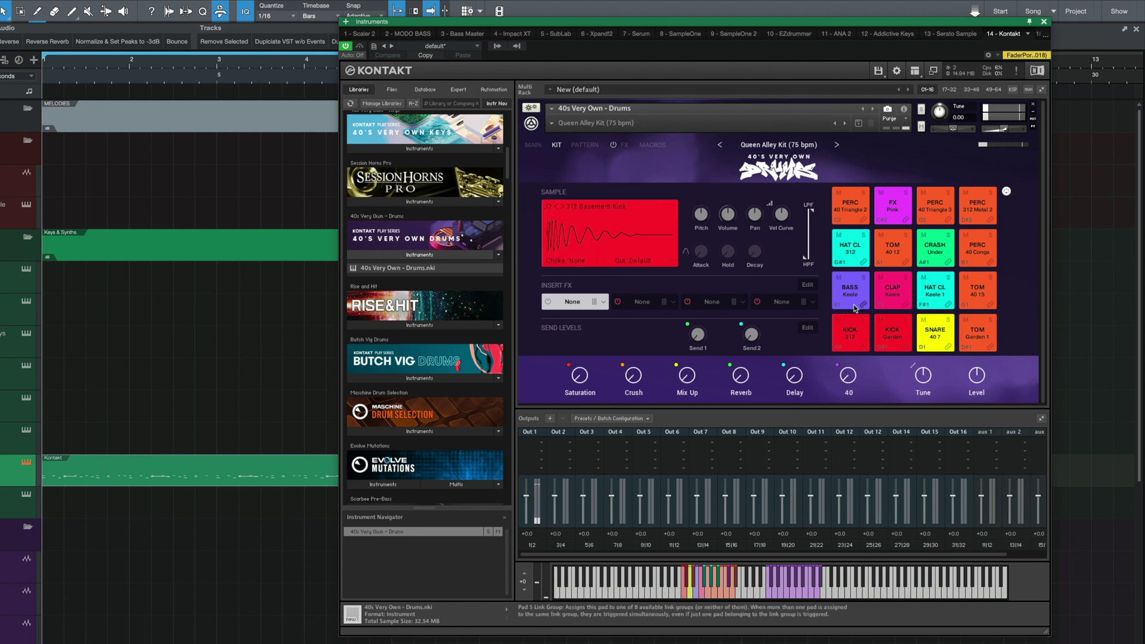
{"action": "left_click", "coordinate": [641, 263]}
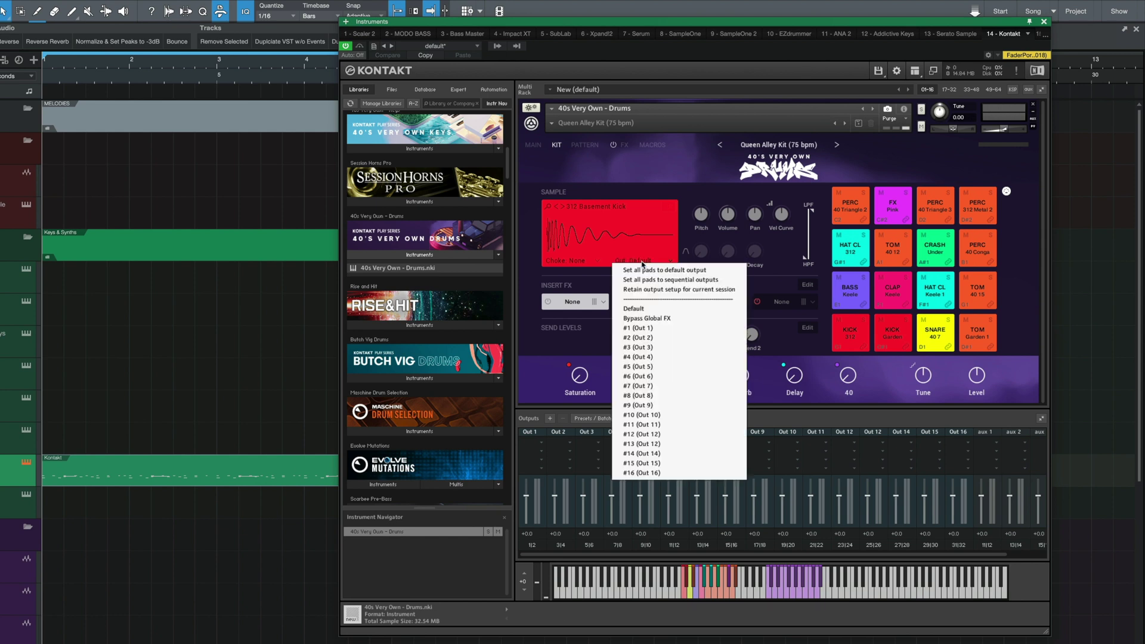
{"action": "left_click", "coordinate": [643, 328]}
{"action": "left_click", "coordinate": [988, 340]}
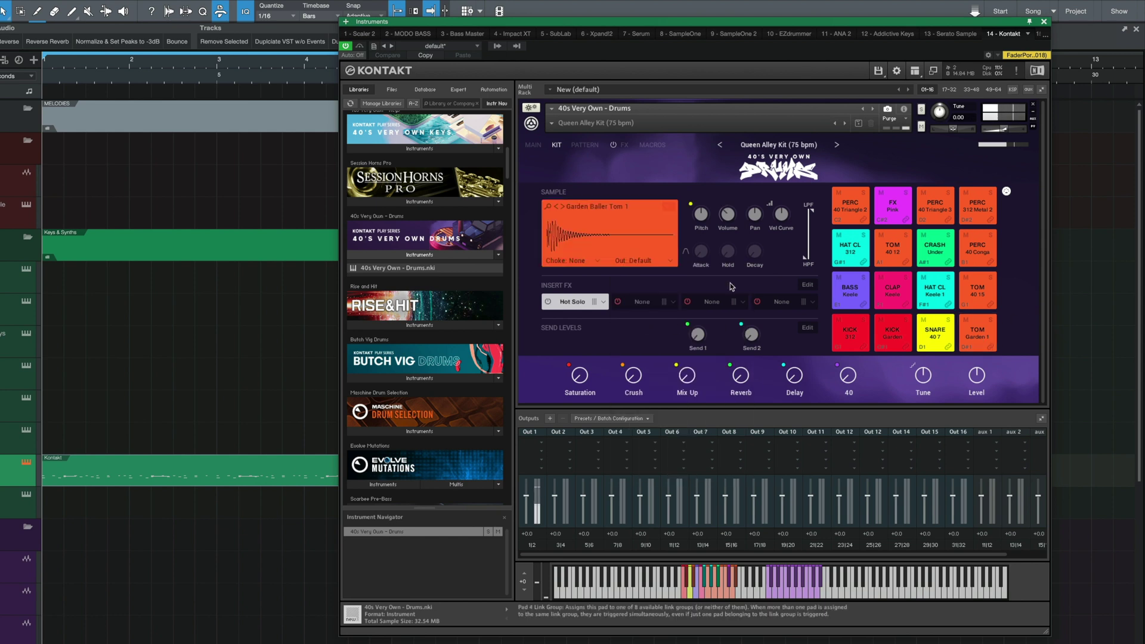
{"action": "left_click", "coordinate": [643, 261]}
{"action": "left_click", "coordinate": [640, 338]}
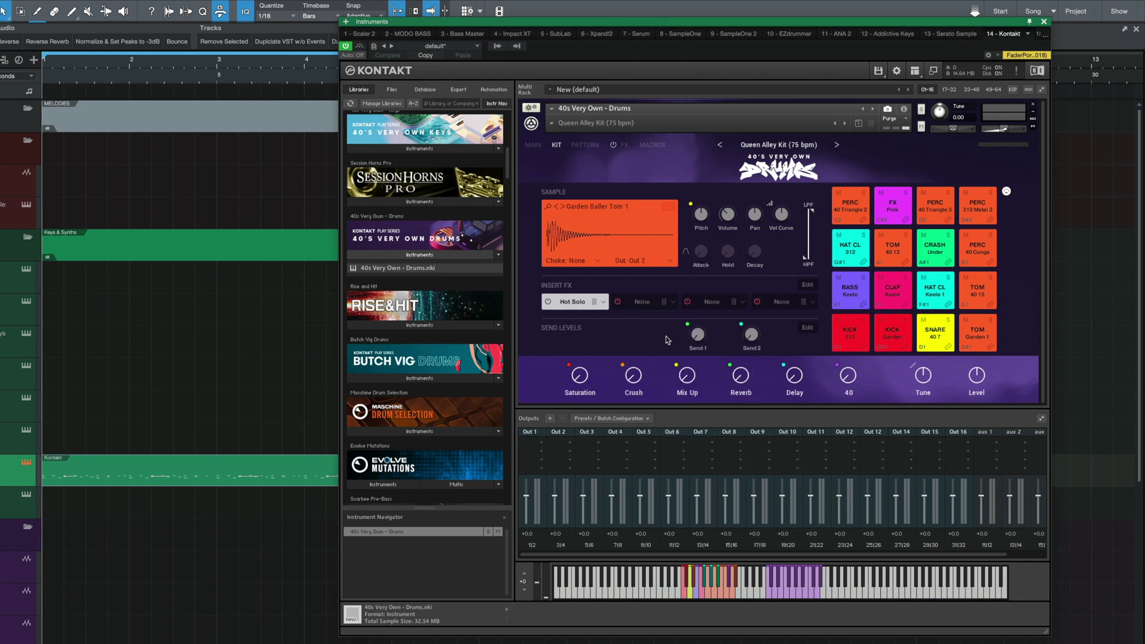
Route the Clap pad to Out 3 and the closed hi-hat pad to Out 4.
{"action": "left_click", "coordinate": [899, 292]}
{"action": "left_click", "coordinate": [643, 261]}
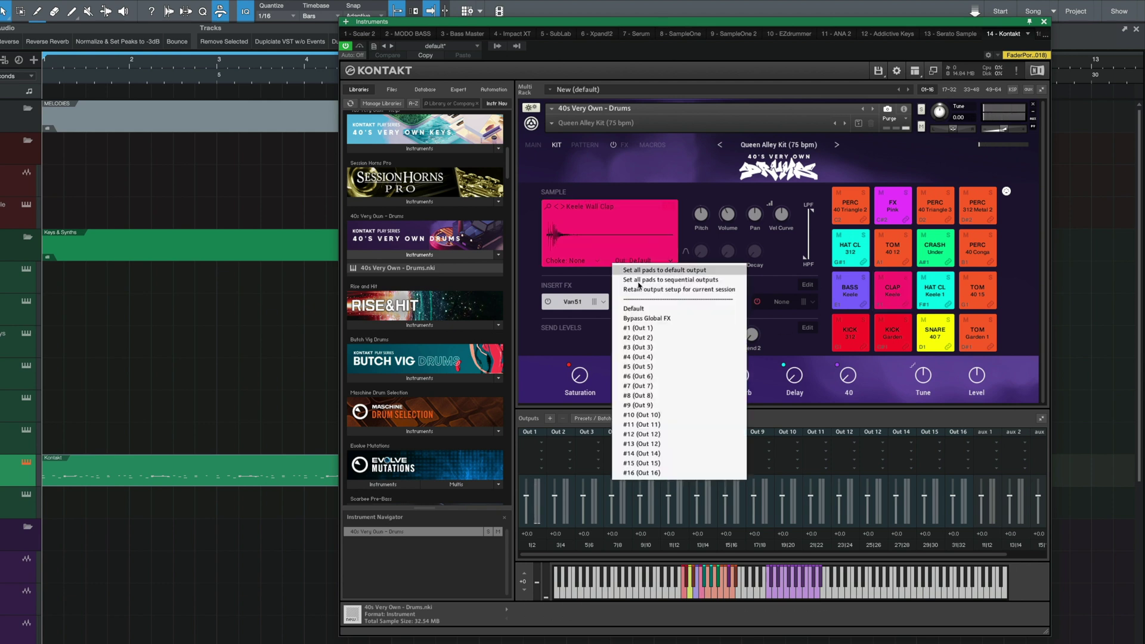
{"action": "left_click", "coordinate": [642, 348]}
{"action": "left_click", "coordinate": [838, 258]}
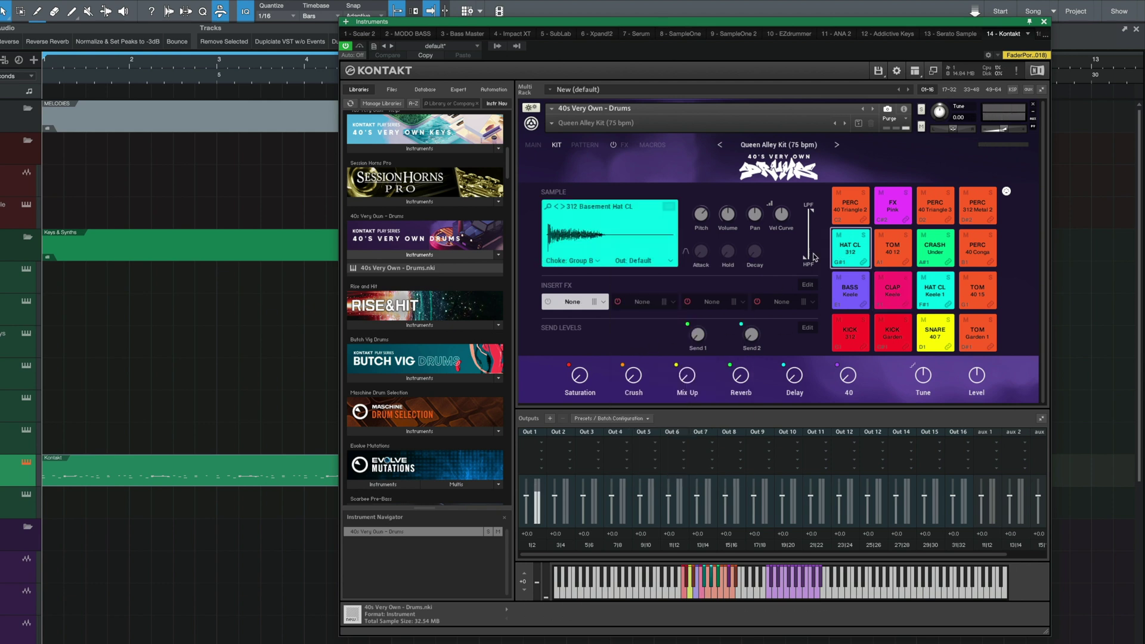
{"action": "left_click", "coordinate": [643, 262]}
{"action": "left_click", "coordinate": [627, 357]}
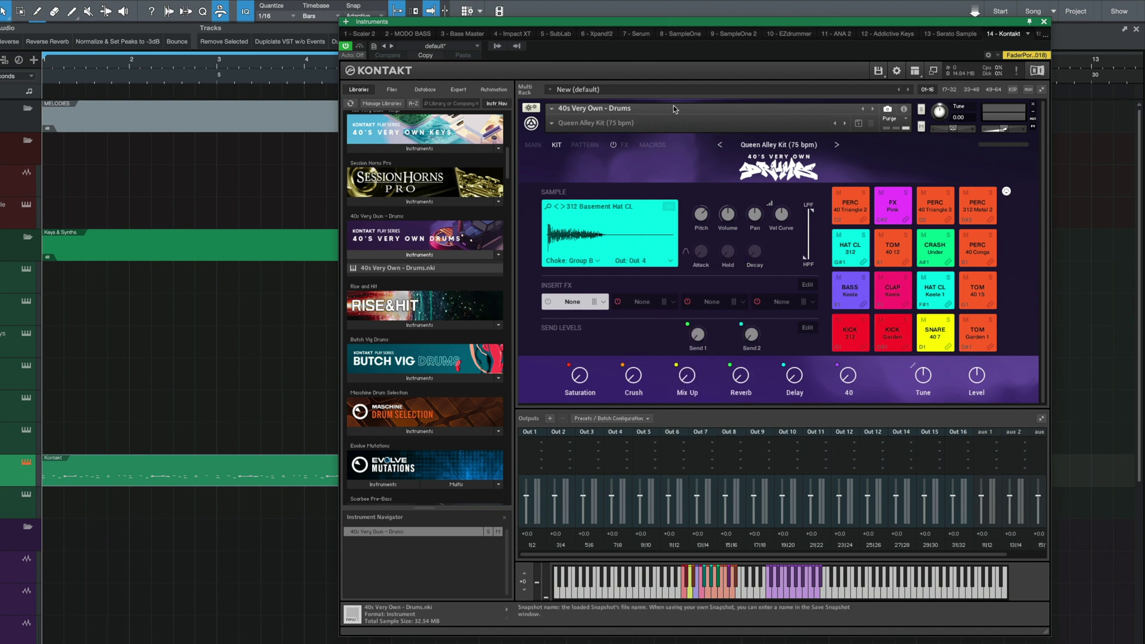
{"action": "left_click", "coordinate": [498, 47]}
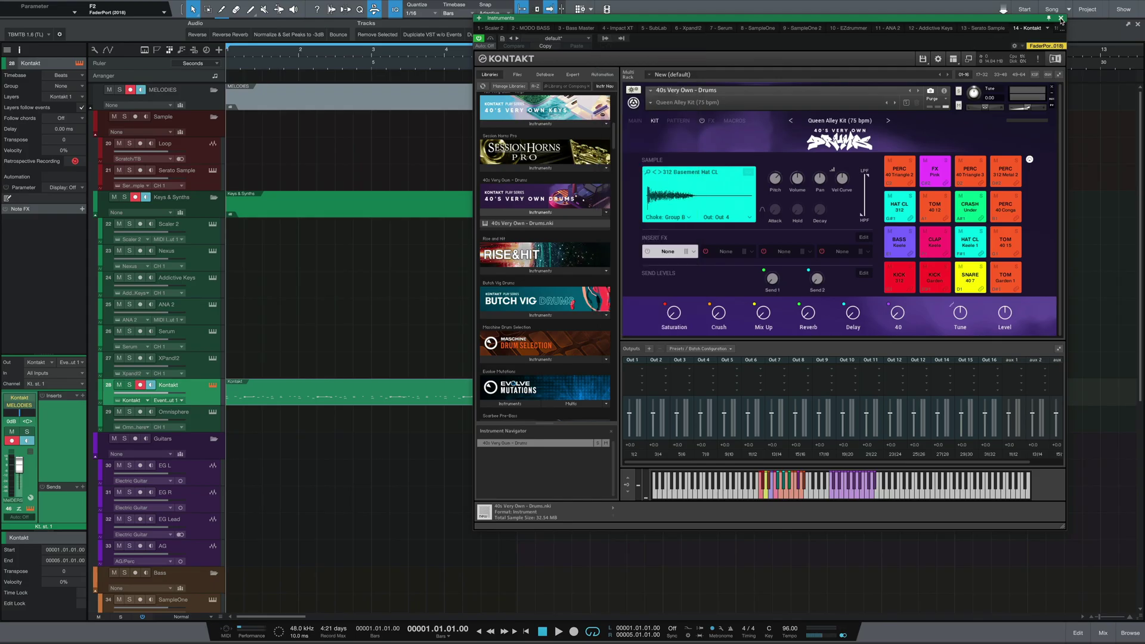
Close the Kontakt window and show the Console with its Kt. aux channels.
{"action": "left_click", "coordinate": [1061, 18]}
{"action": "left_click", "coordinate": [1103, 633]}
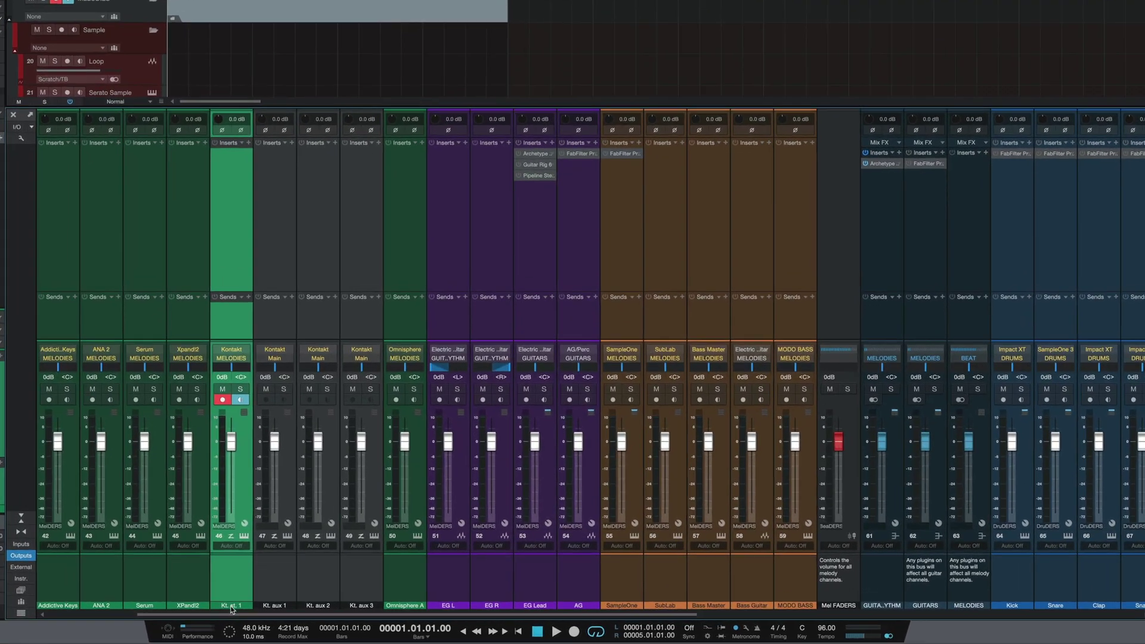
Name the four Kt. output channels Kick, Tom, Clap and HH, then play the drums.
{"action": "double_click", "coordinate": [277, 609]}
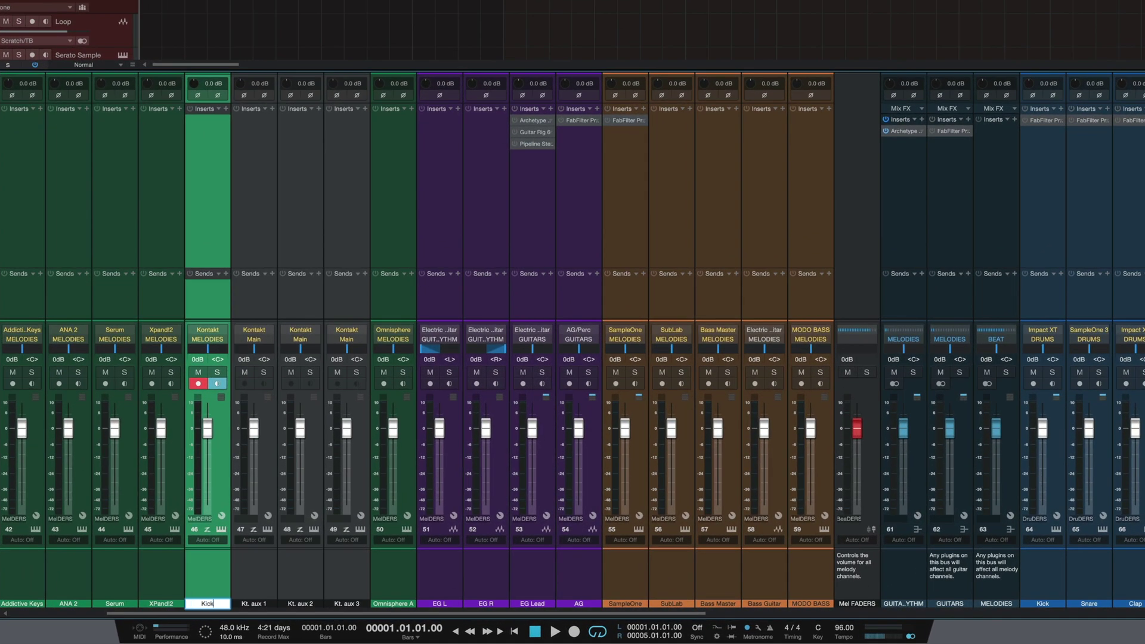
{"action": "key", "text": "Tab"}
{"action": "key", "text": "Tab"}
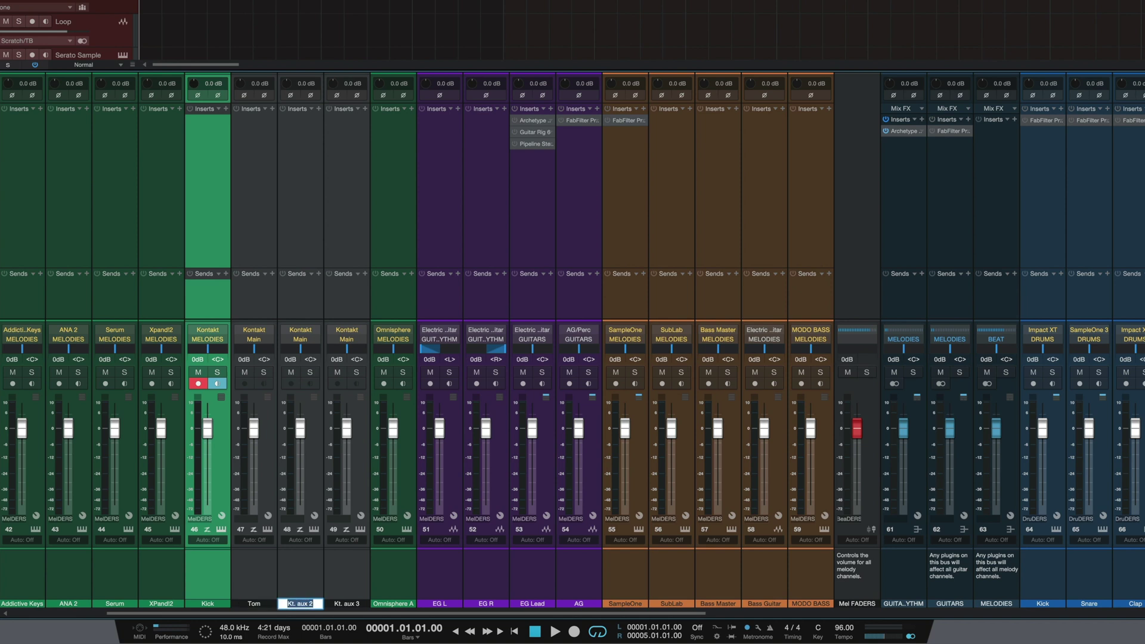
{"action": "key", "text": "Tab"}
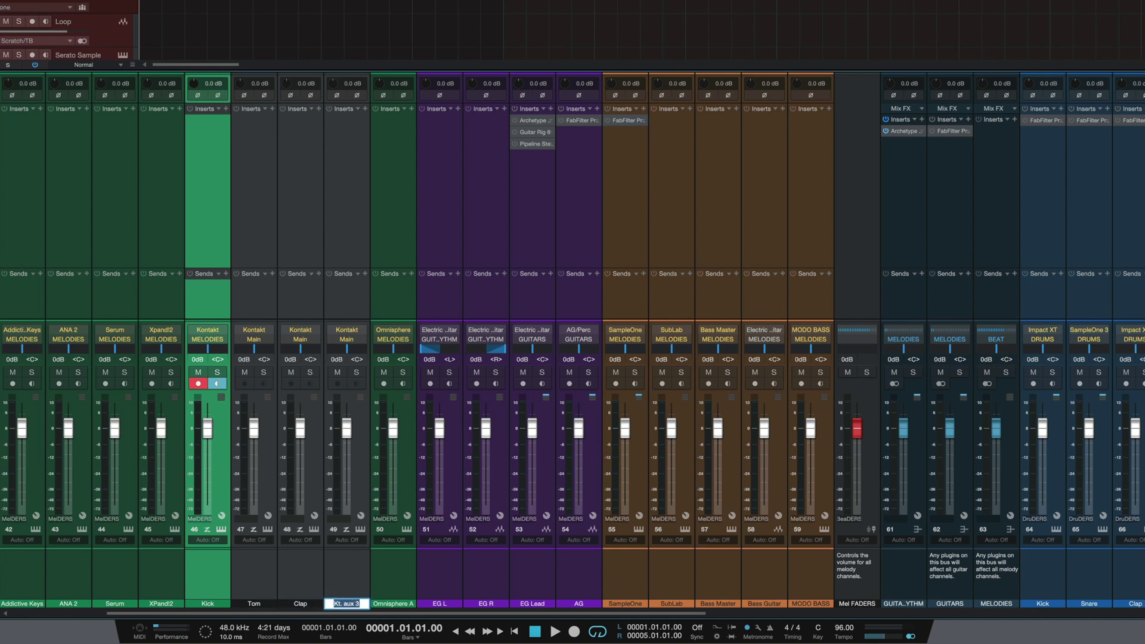
{"action": "type", "text": "HH"}
{"action": "key", "text": "Return"}
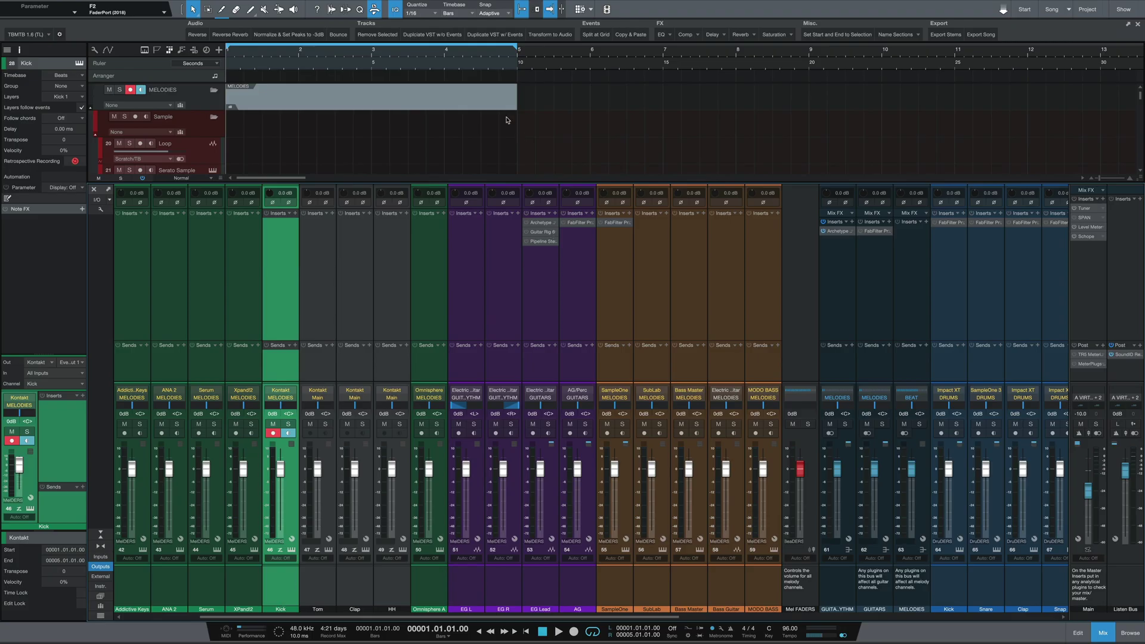
{"action": "scroll", "coordinate": [504, 131], "scroll_direction": "down", "scroll_amount": 2}
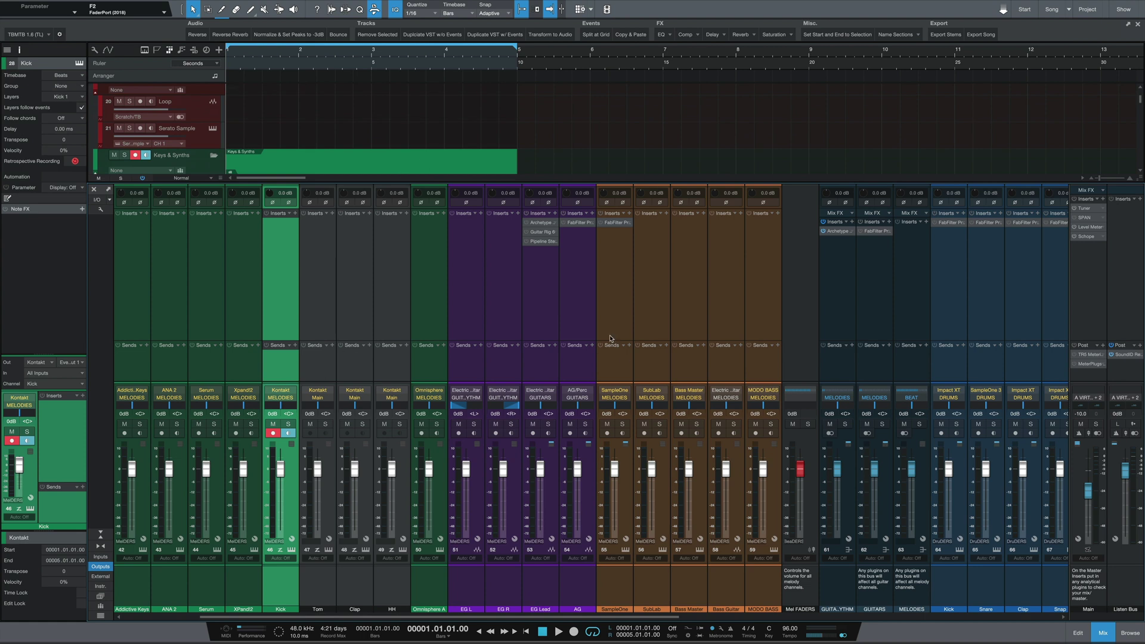
{"action": "key", "text": "space"}
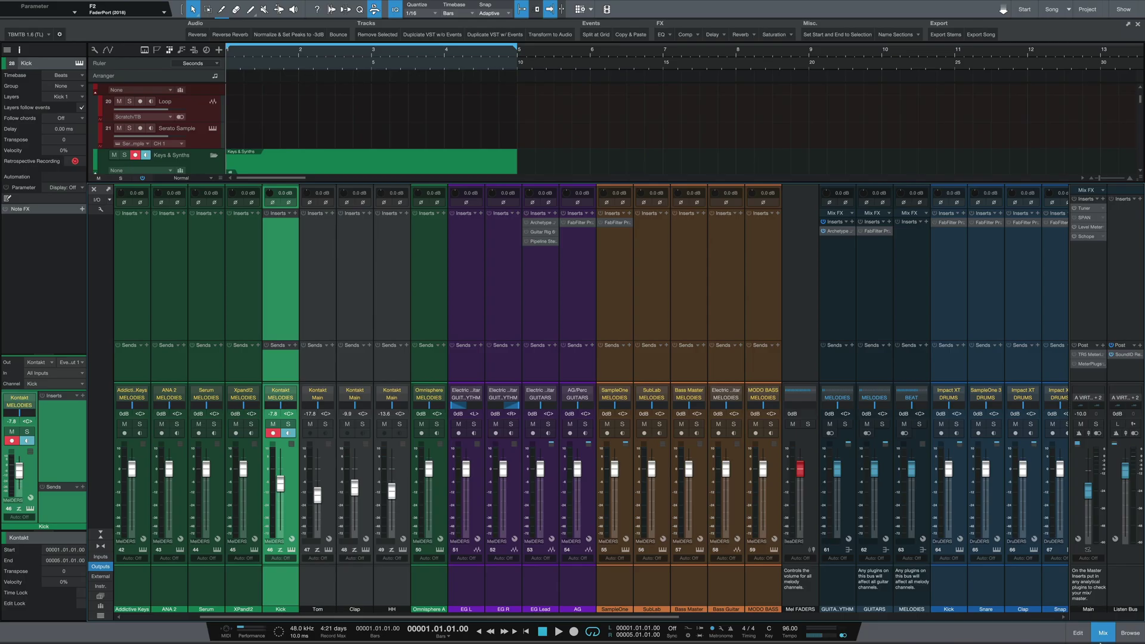
Close the Console and use Explode Pitches to Tracks on the Kontakt drum event, creating Kick, Tom, Clap and HH tracks.
{"action": "left_click", "coordinate": [1103, 635]}
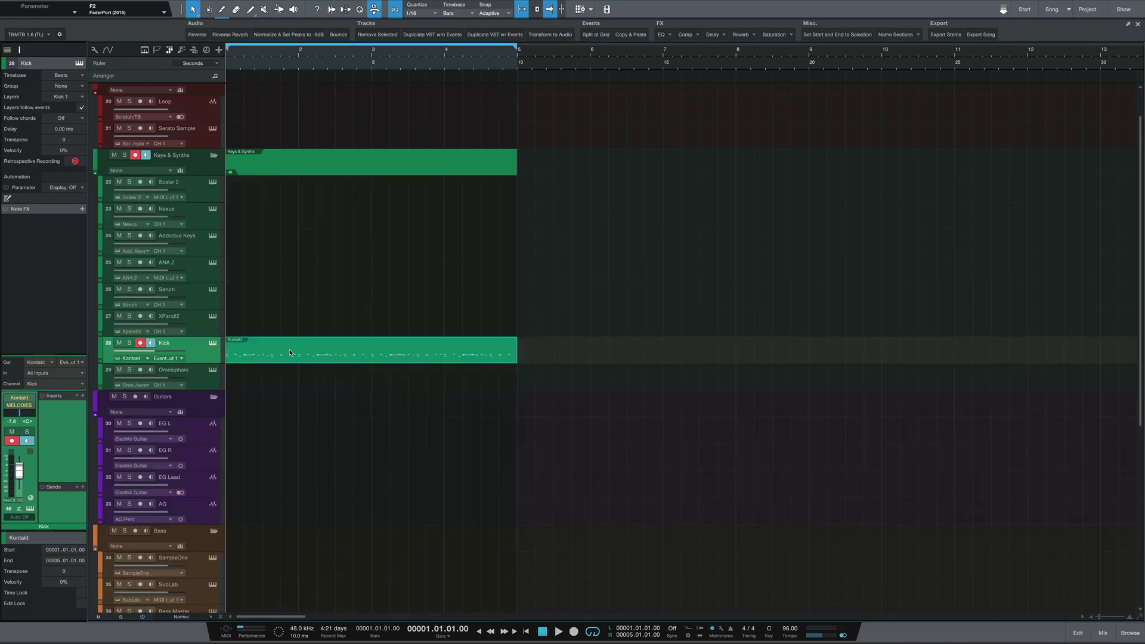
{"action": "right_click", "coordinate": [416, 354]}
{"action": "mouse_move", "coordinate": [474, 533]}
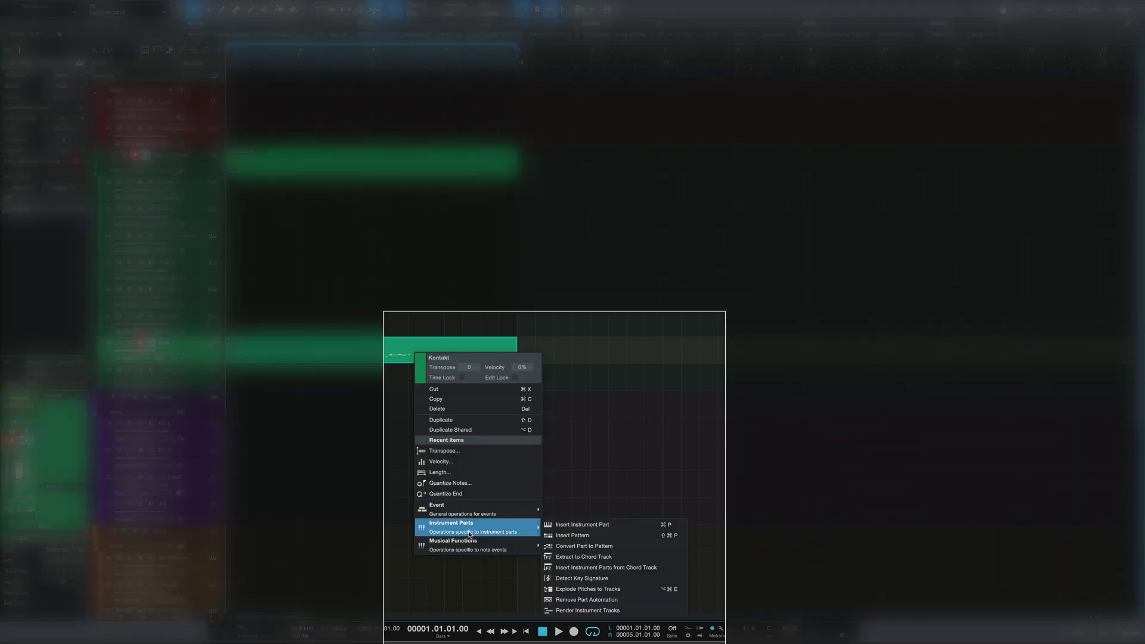
{"action": "left_click", "coordinate": [575, 590]}
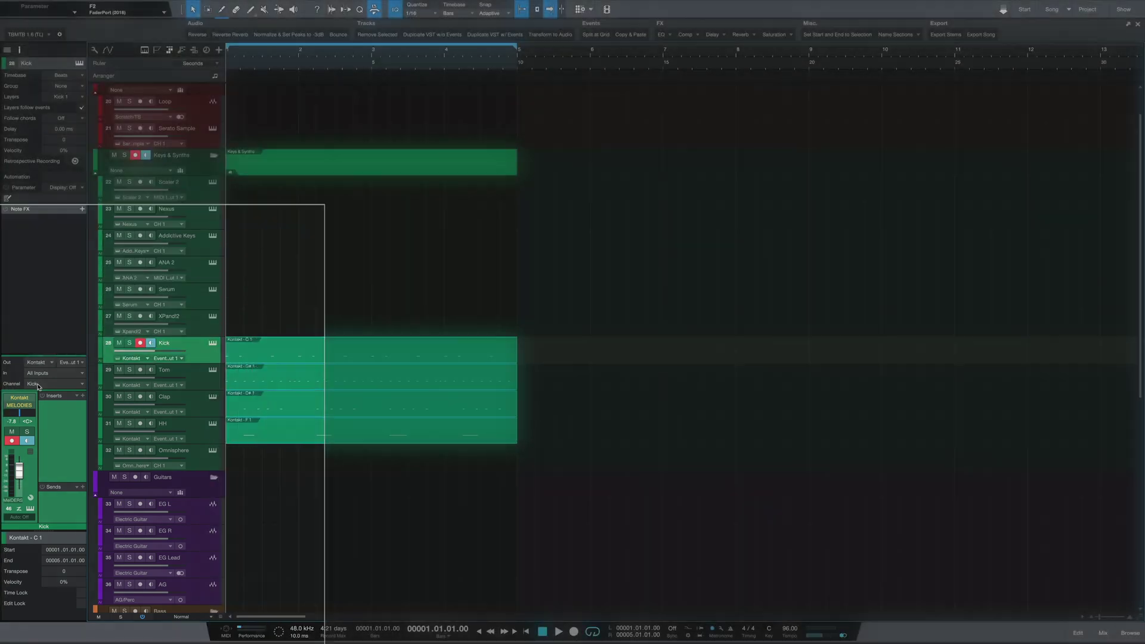
{"action": "left_click", "coordinate": [37, 385]}
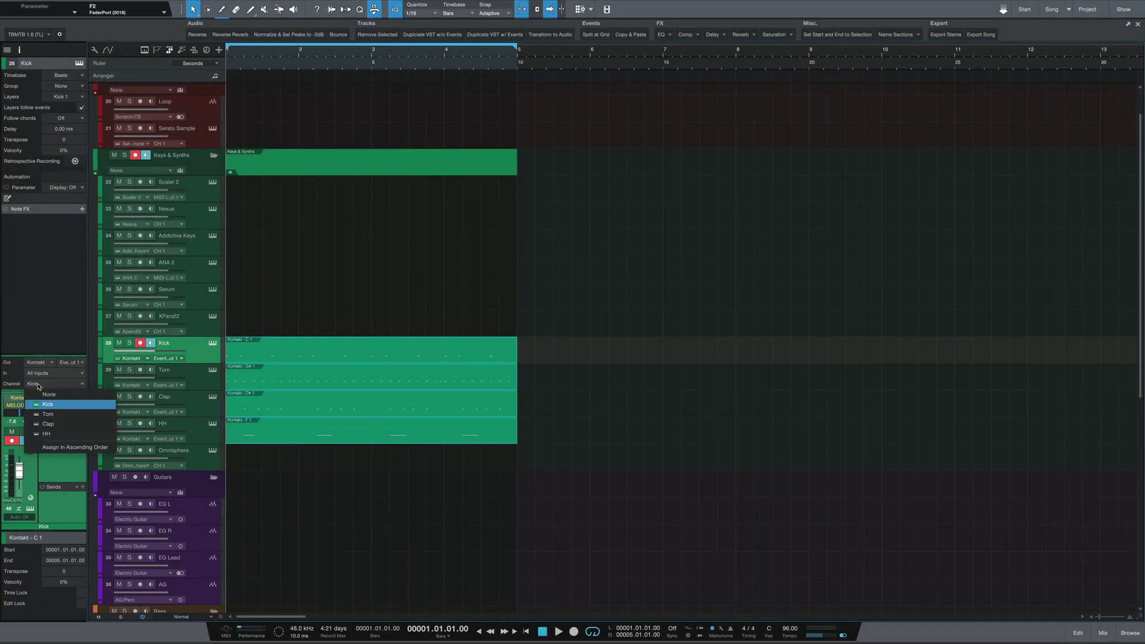
Keep the Kick track on the Kick channel and route the Tom track to Tom.
{"action": "left_click", "coordinate": [61, 406]}
{"action": "left_click", "coordinate": [187, 379]}
{"action": "left_click", "coordinate": [37, 383]}
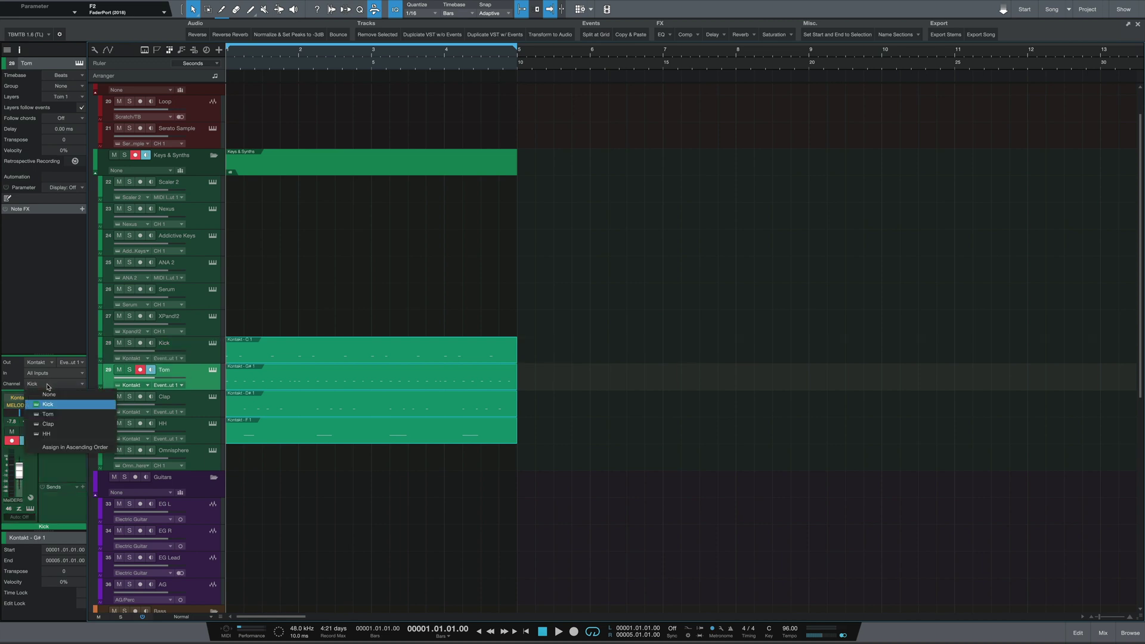
{"action": "left_click", "coordinate": [50, 416]}
Route the Clap track to the Clap channel and the HH track to HH.
{"action": "left_click", "coordinate": [192, 406]}
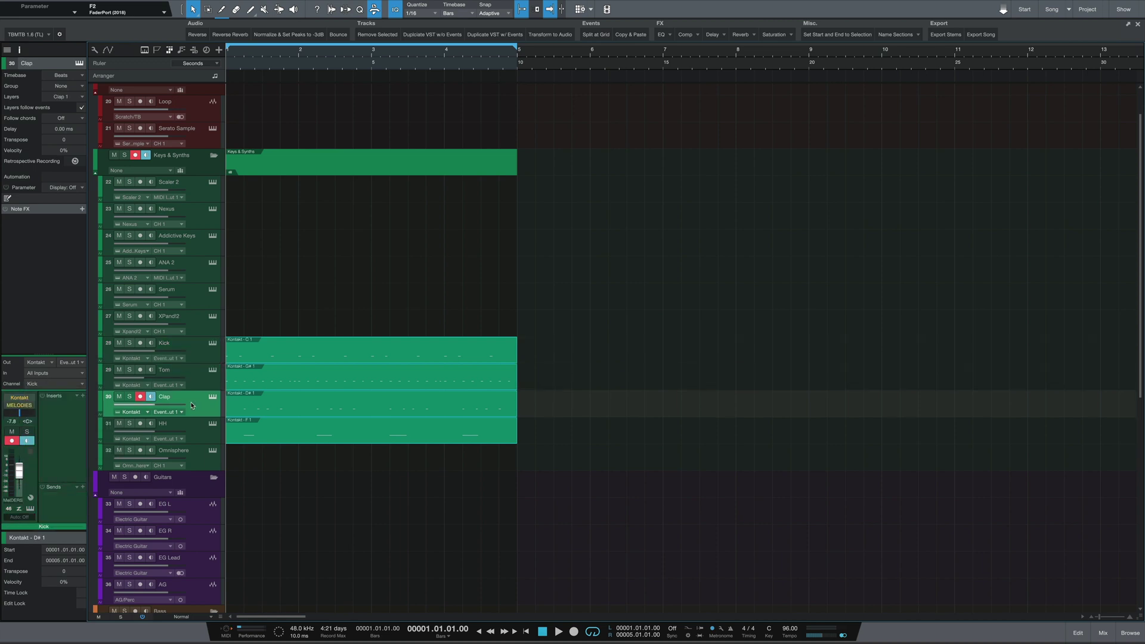
{"action": "left_click", "coordinate": [50, 383]}
{"action": "left_click", "coordinate": [51, 427]}
{"action": "left_click", "coordinate": [163, 425]}
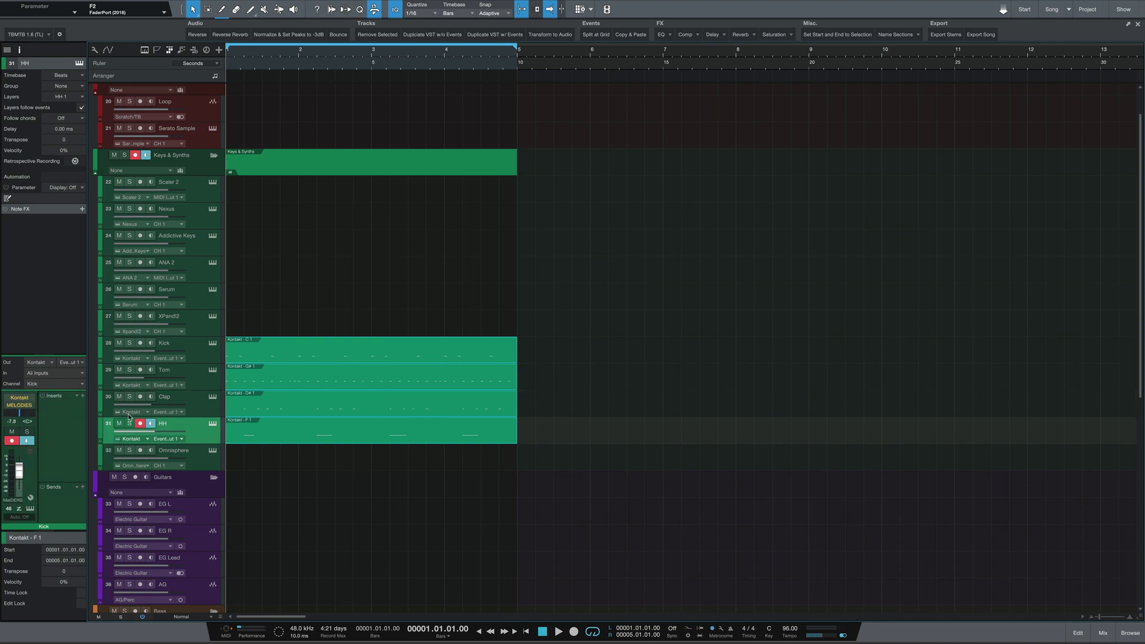
{"action": "left_click", "coordinate": [61, 386]}
{"action": "left_click", "coordinate": [51, 431]}
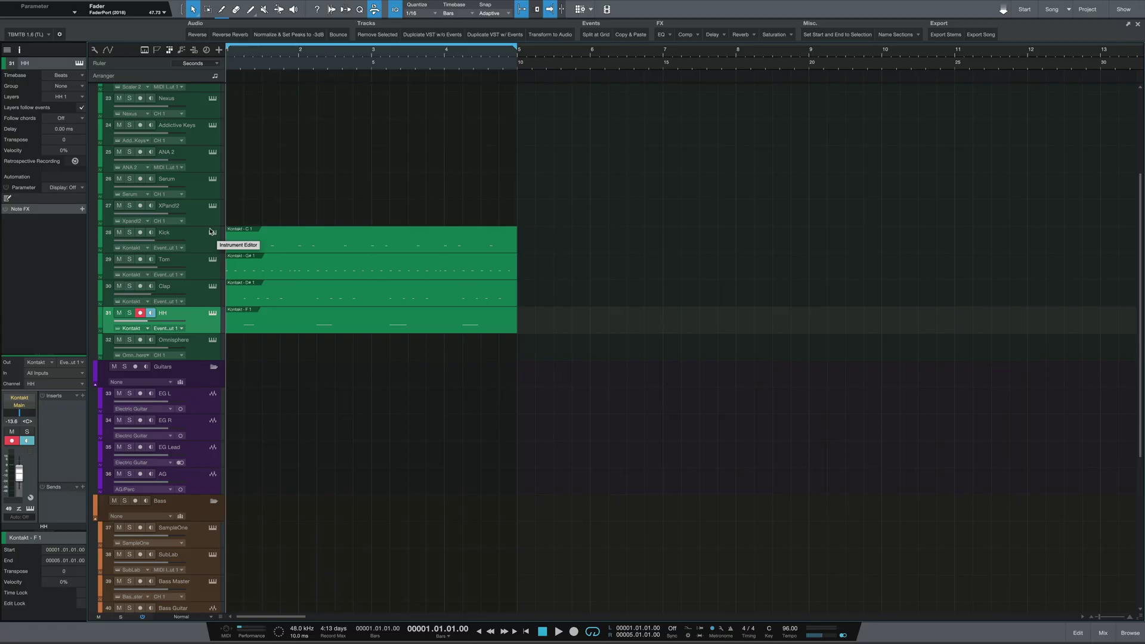
Check the Kick, Tom and Clap tracks' routing and briefly view the mixer console.
{"action": "left_click", "coordinate": [203, 246]}
{"action": "left_click", "coordinate": [200, 280]}
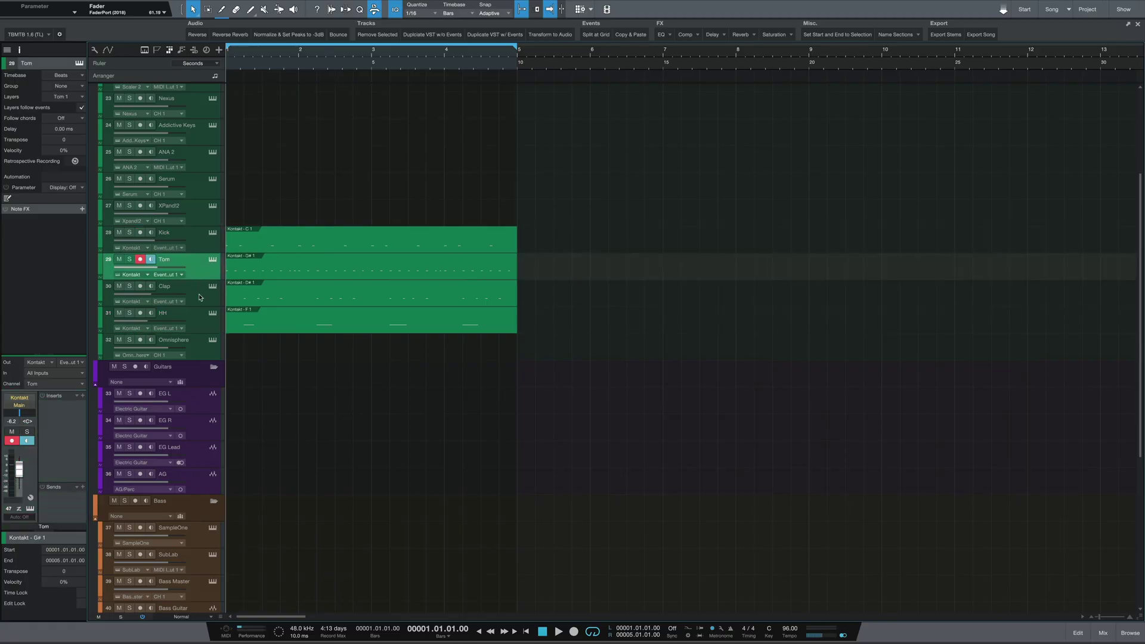
{"action": "left_click", "coordinate": [201, 298]}
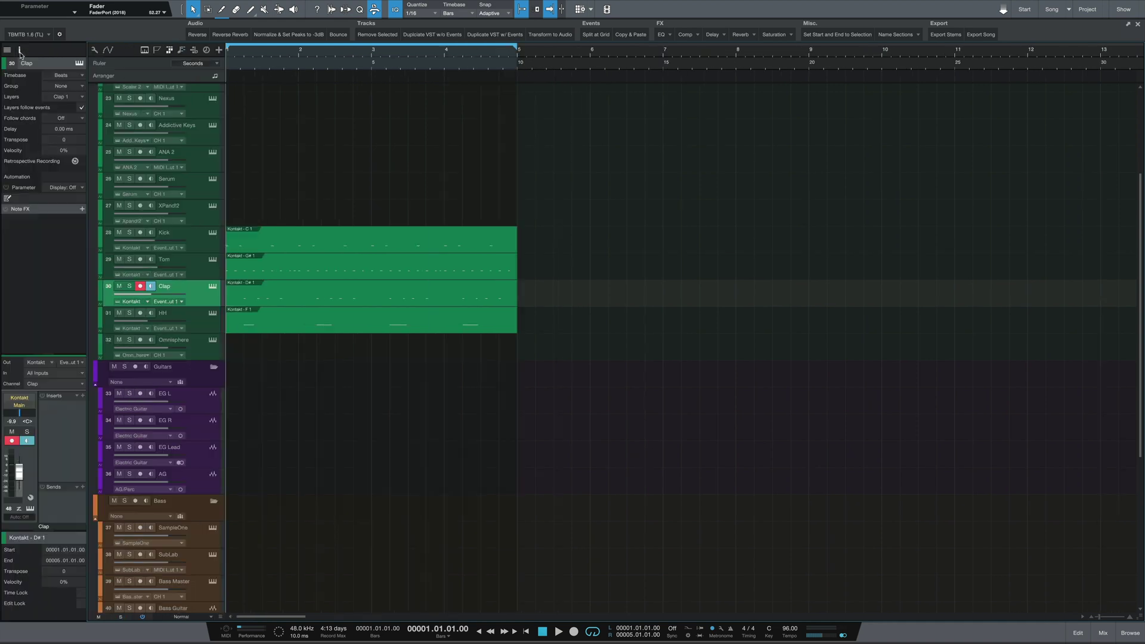
{"action": "left_click", "coordinate": [1103, 632]}
{"action": "left_click", "coordinate": [1103, 632]}
Add ValhallaVintageVerb to the Clap channel, play, and raise Clap to about -4.3 dB and Tom to about +3.2 dB.
{"action": "left_click", "coordinate": [751, 49]}
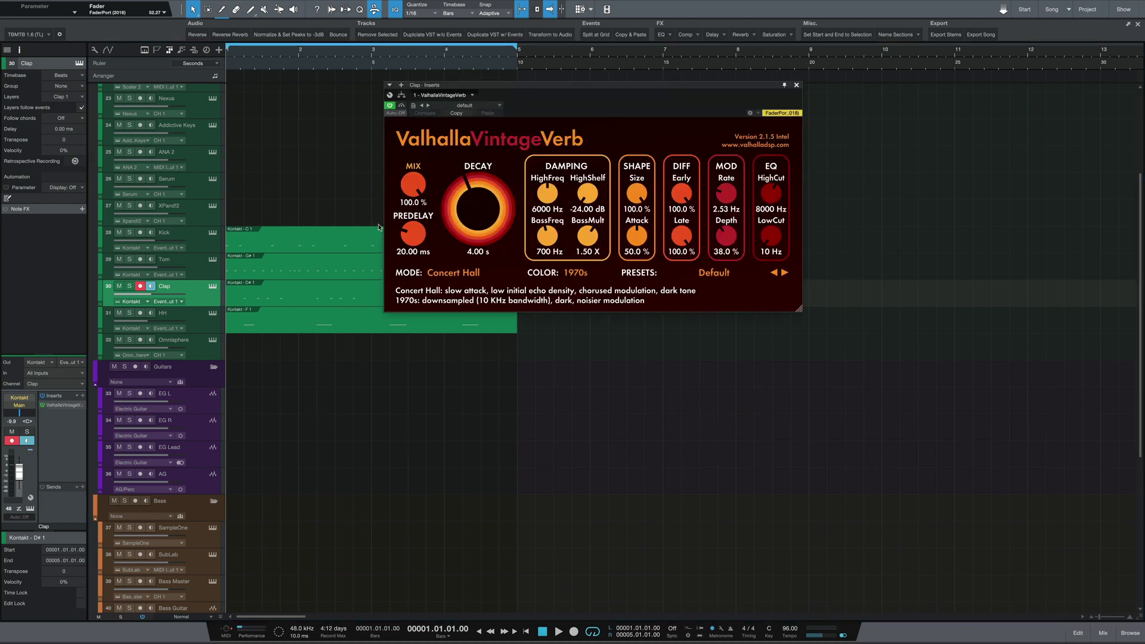
{"action": "key", "text": "space"}
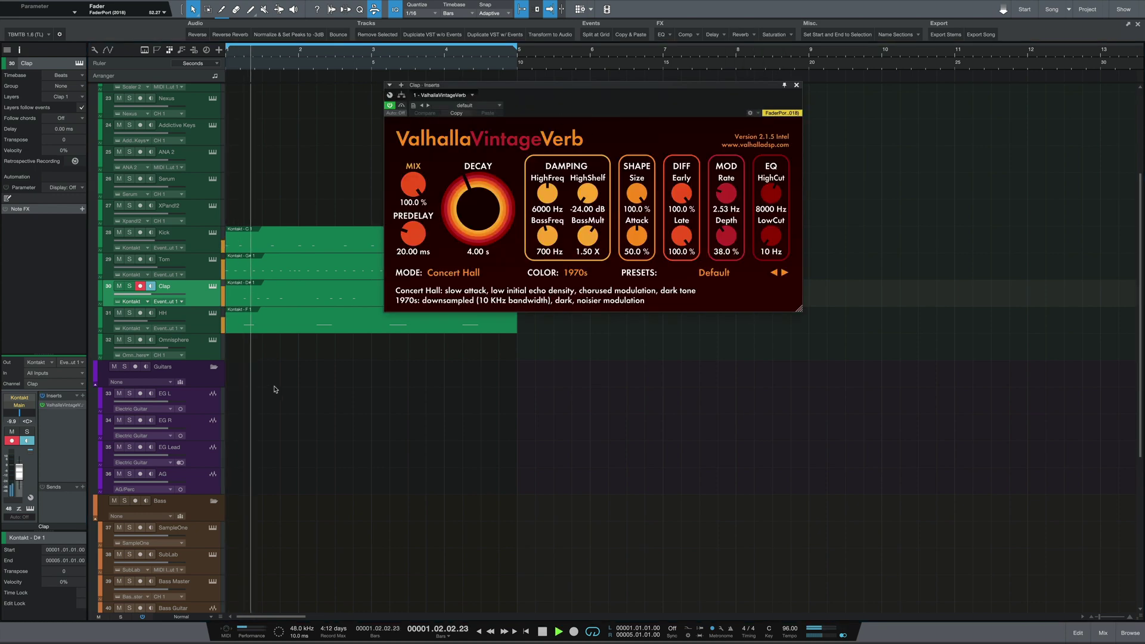
{"action": "left_click_drag", "start_coordinate": [22, 478], "coordinate": [21, 470]}
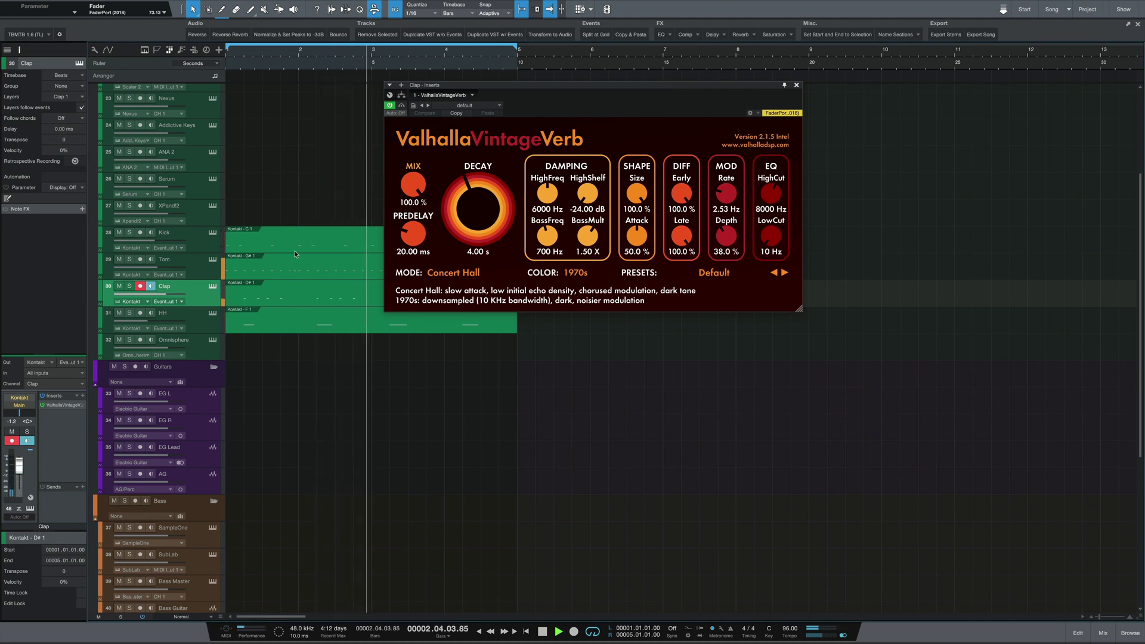
{"action": "left_click", "coordinate": [207, 276]}
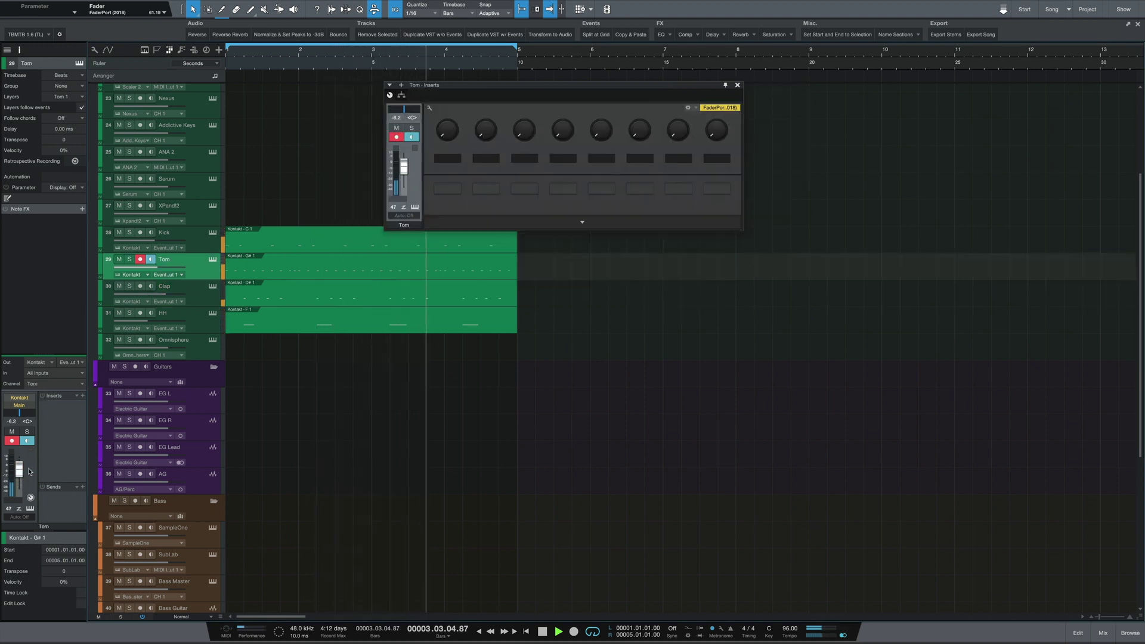
{"action": "left_click_drag", "start_coordinate": [23, 470], "coordinate": [21, 465]}
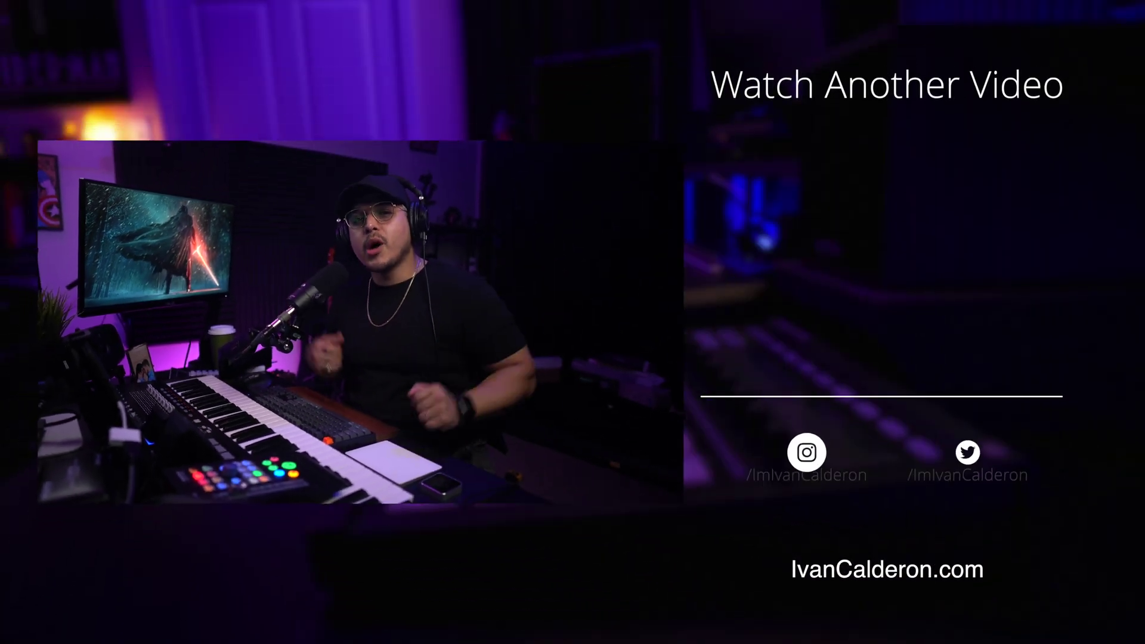